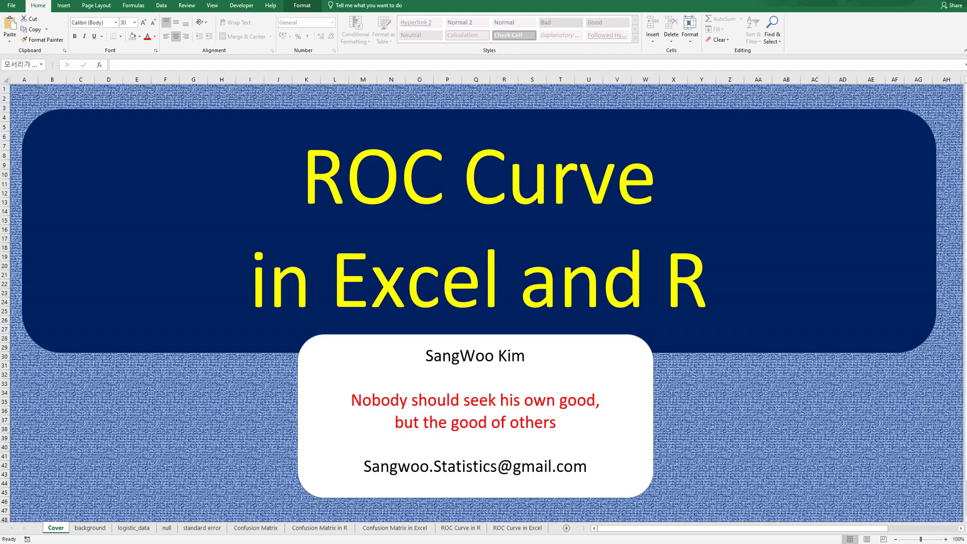
# Open the ROC Curve in R sheet and highlight the levels and positive="0" arguments in the R output
pyautogui.click(461, 528)
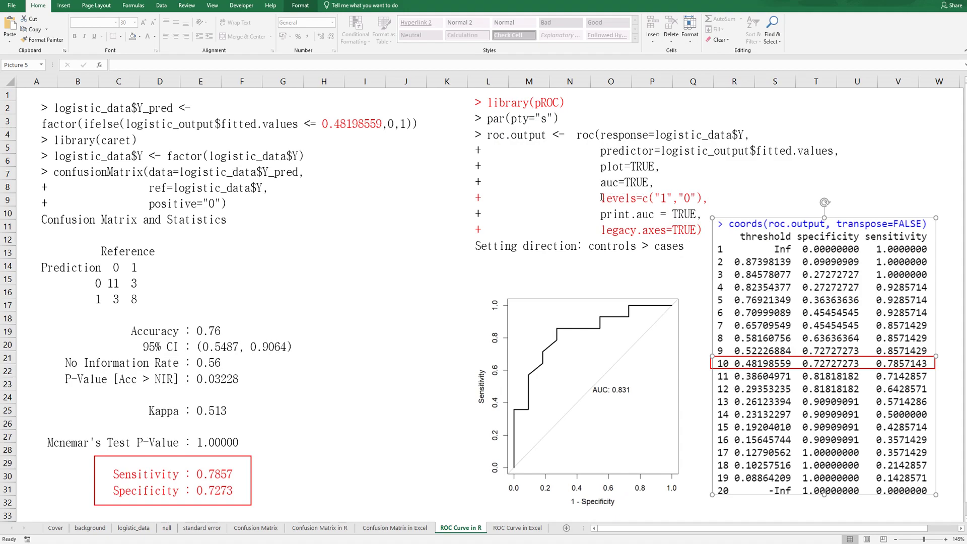
pyautogui.moveTo(602, 197); pyautogui.dragTo(716, 198)
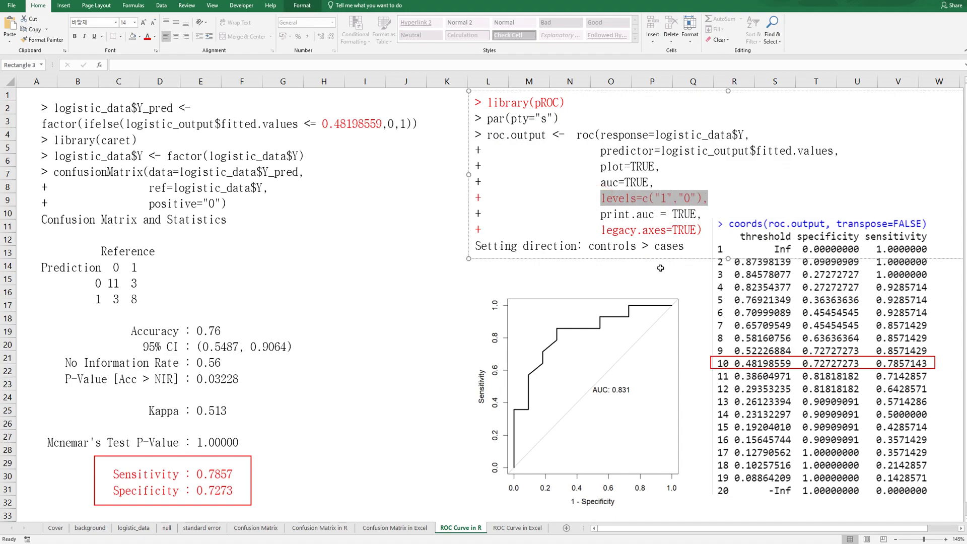
pyautogui.click(689, 277)
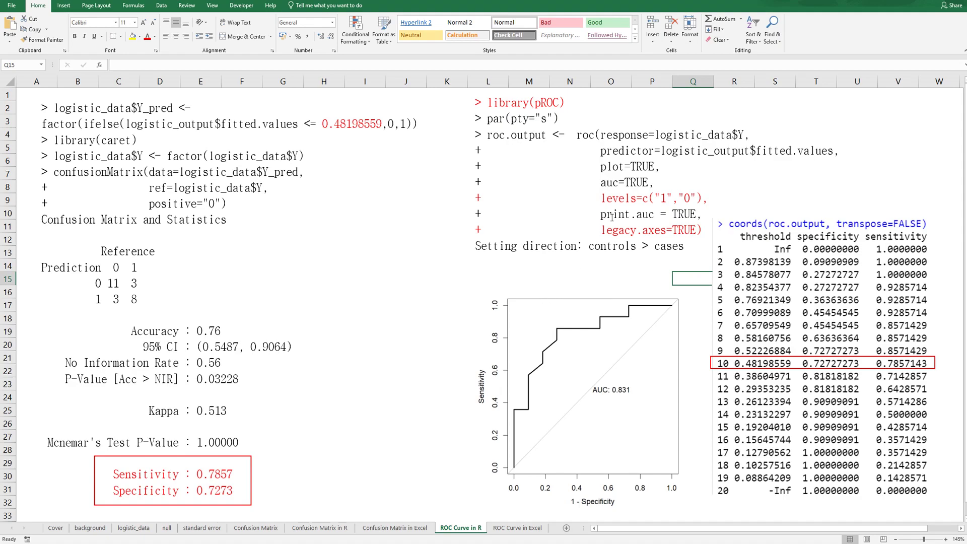
pyautogui.moveTo(602, 197); pyautogui.dragTo(709, 198)
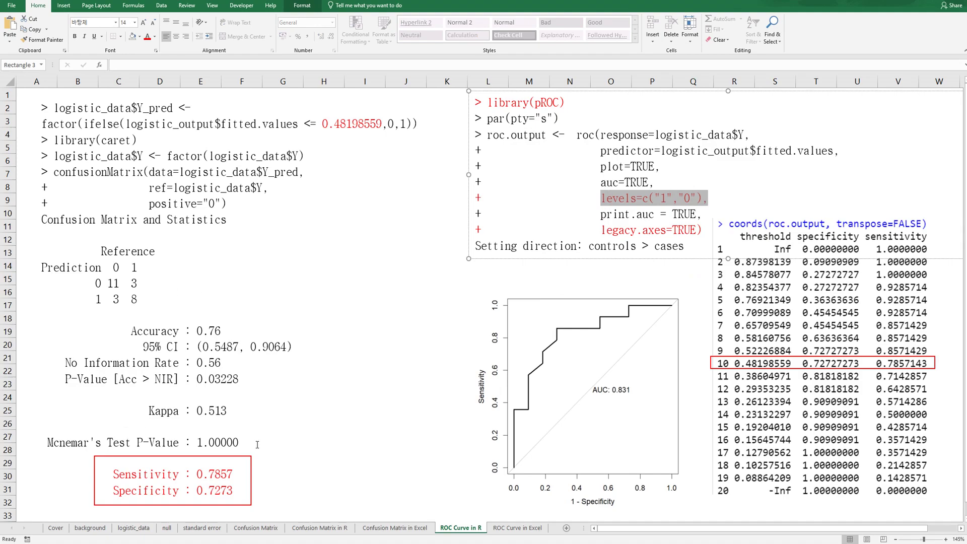
pyautogui.click(309, 425)
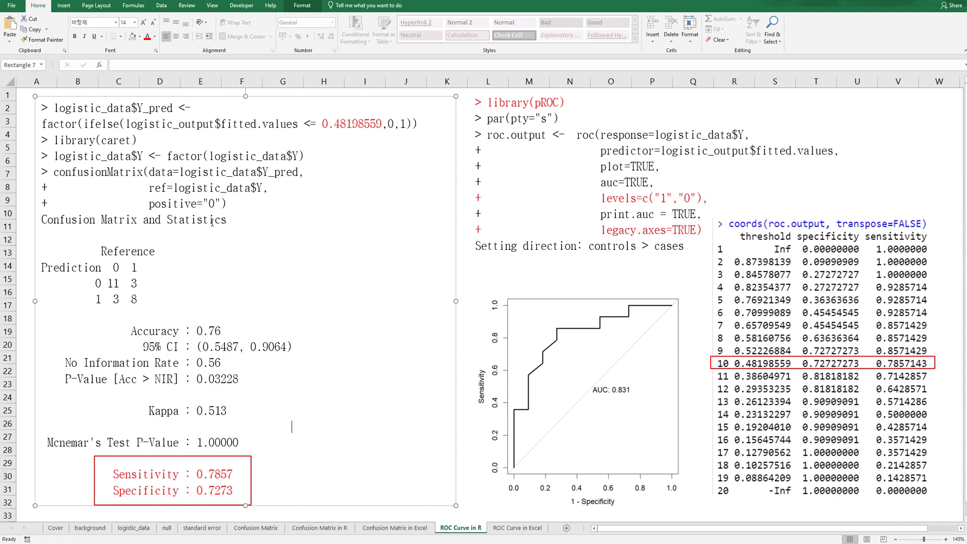
pyautogui.moveTo(149, 204); pyautogui.dragTo(226, 204)
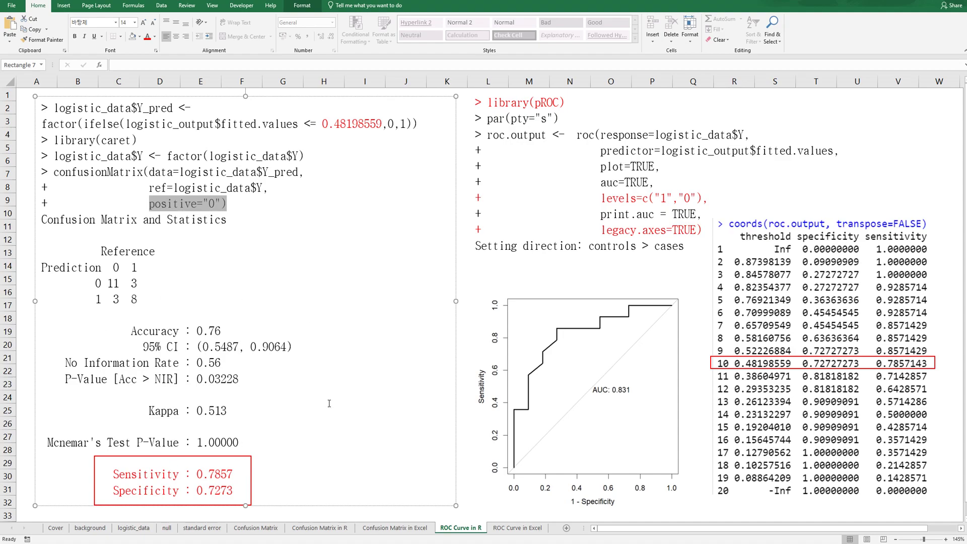
pyautogui.click(466, 277)
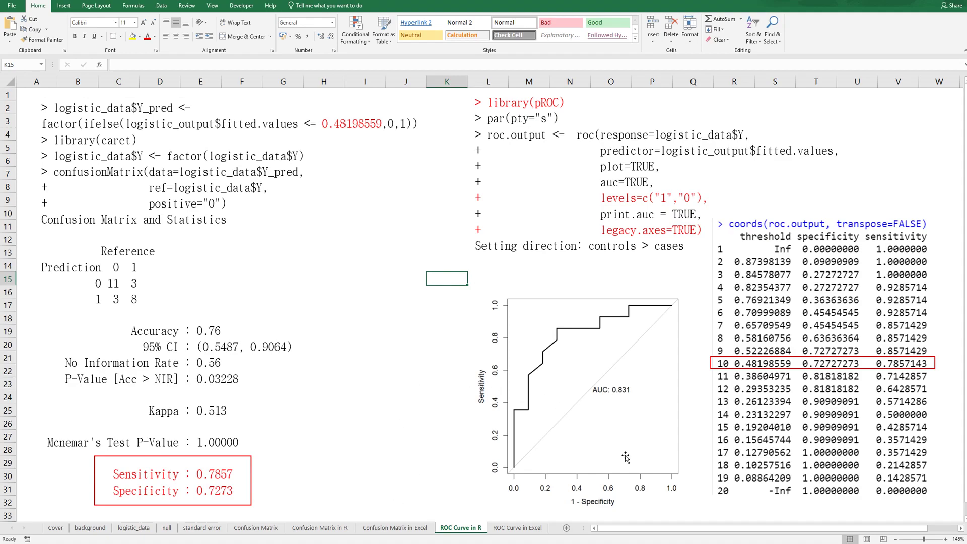
# Check the logistic_data Probability values E2:E26 and the formula in E10, then return to ROC Curve in Excel
pyautogui.click(526, 533)
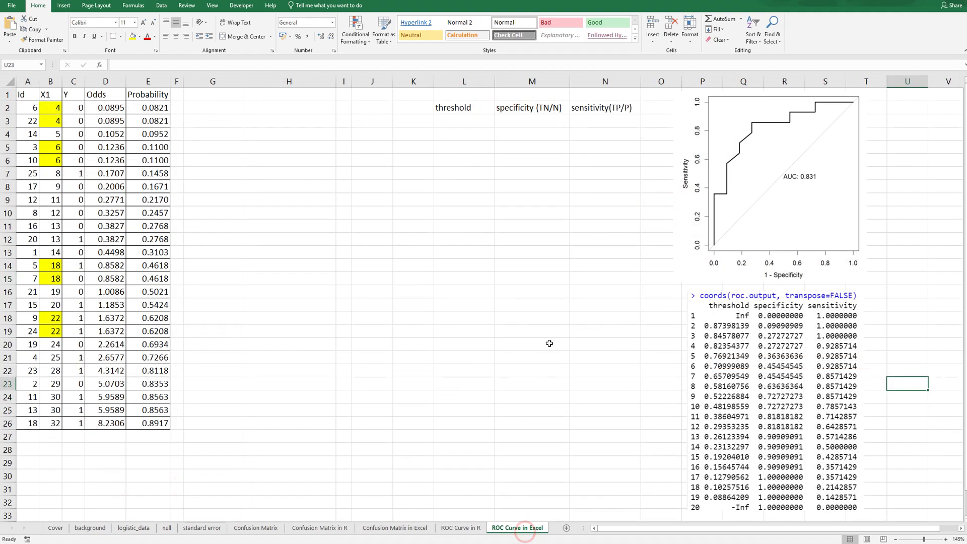
pyautogui.click(277, 199)
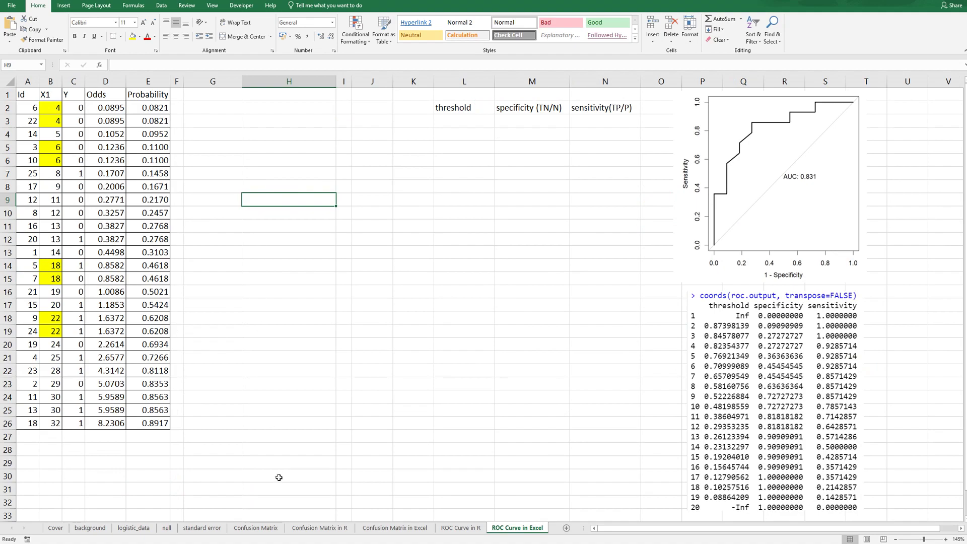
pyautogui.click(130, 533)
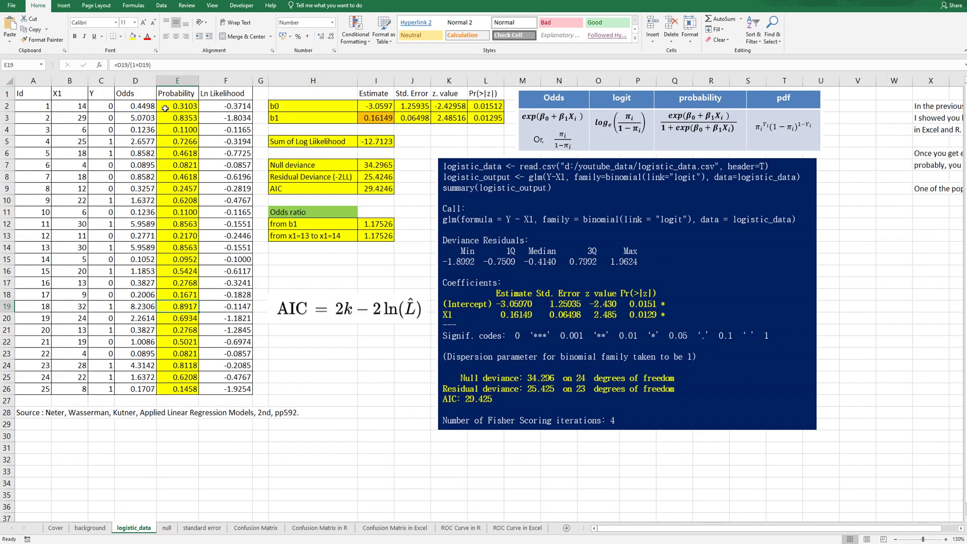
pyautogui.moveTo(176, 106); pyautogui.dragTo(178, 377)
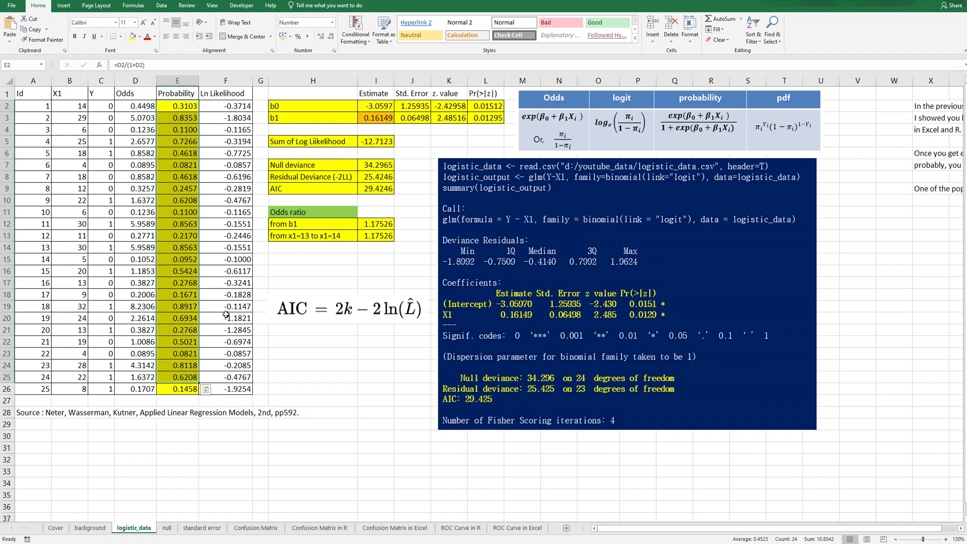
pyautogui.click(184, 201)
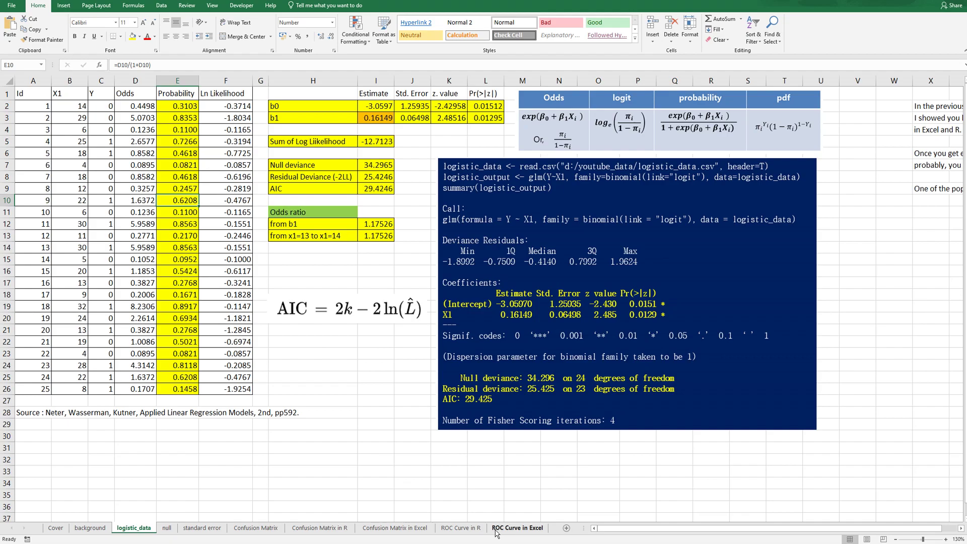
pyautogui.click(495, 529)
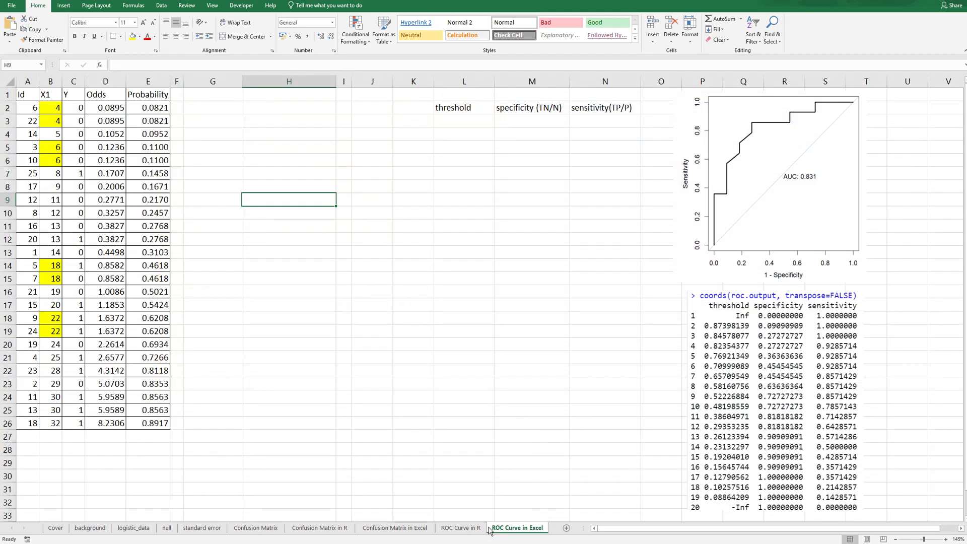
# Glance back at the ROC Curve in R sheet, then select G2 on the ROC Curve in Excel sheet
pyautogui.click(461, 528)
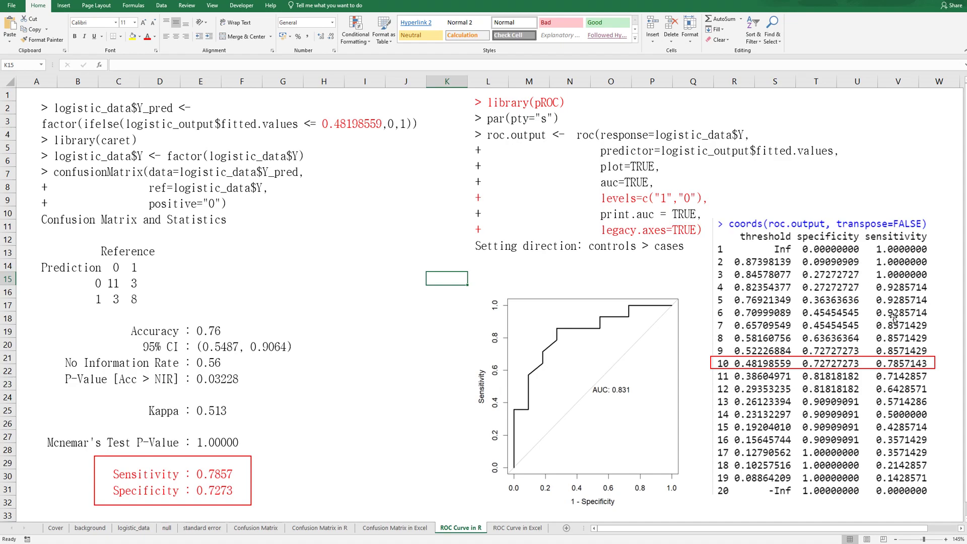
pyautogui.click(518, 527)
pyautogui.click(281, 138)
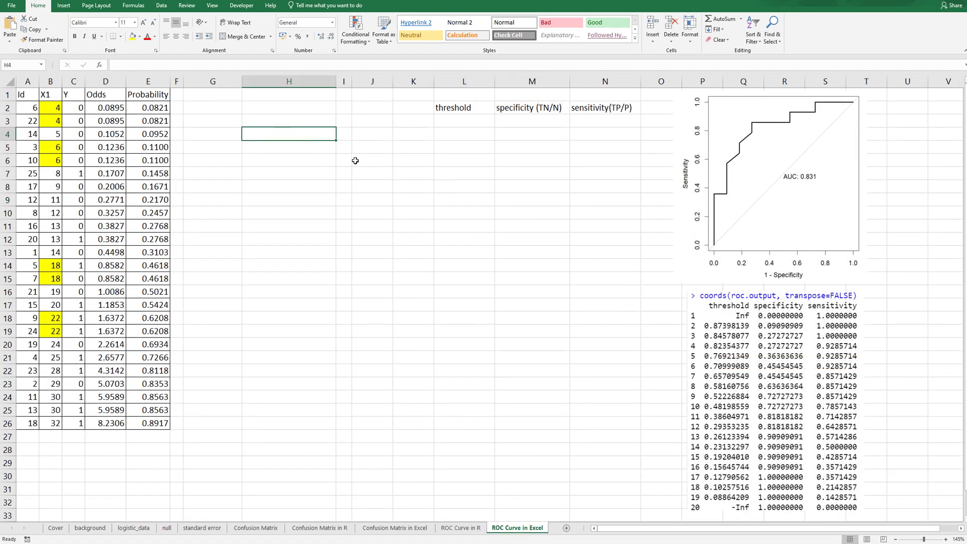
pyautogui.click(217, 108)
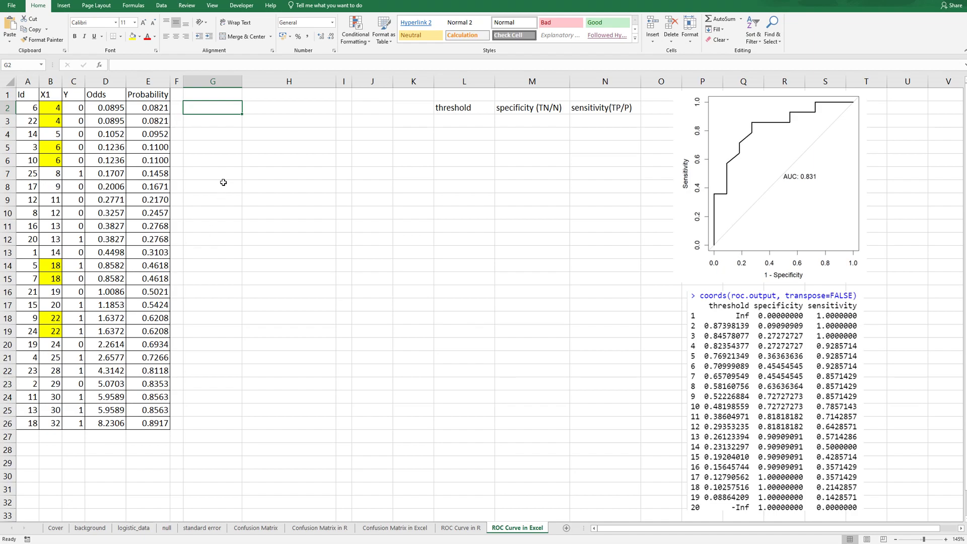
pyautogui.click(64, 6)
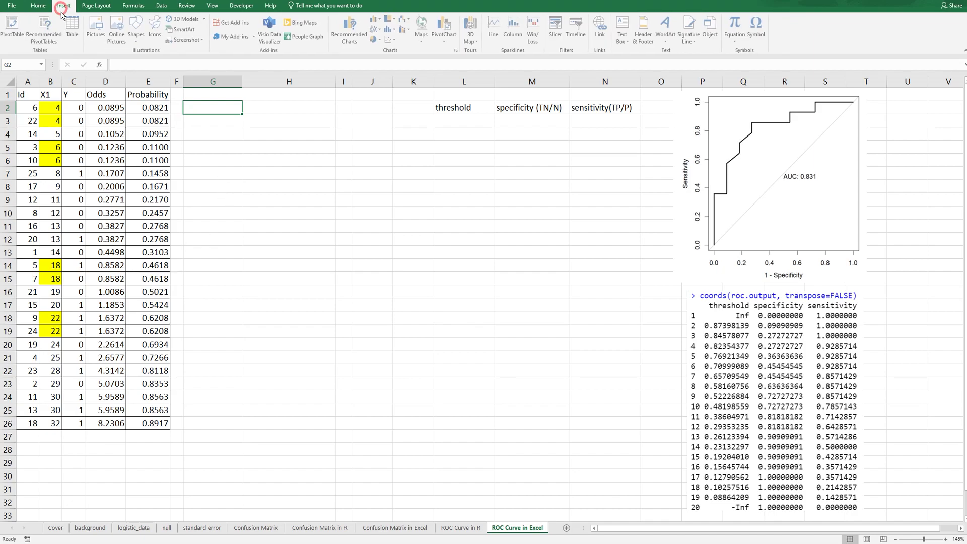
# Create an empty pivot table at G2 using B1:E26 as the source data
pyautogui.click(14, 38)
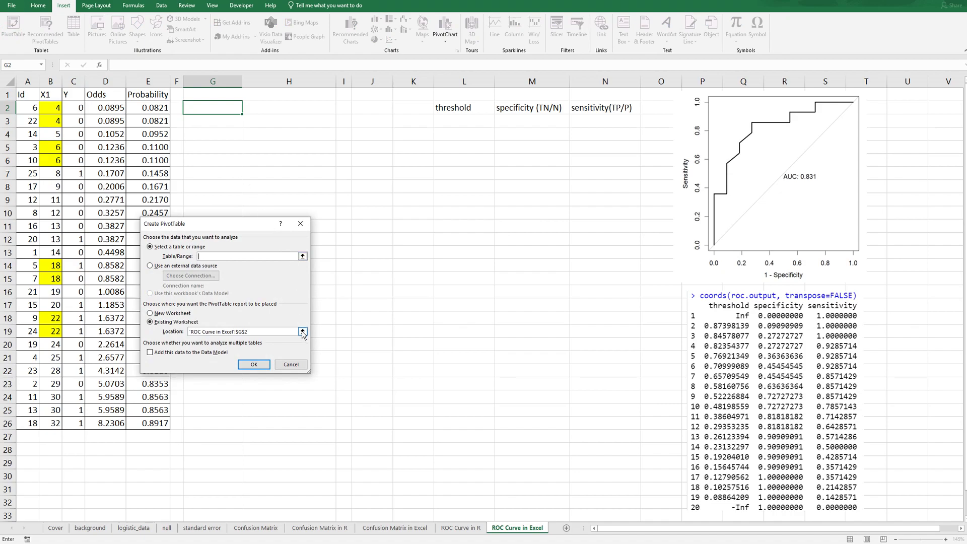
pyautogui.click(265, 366)
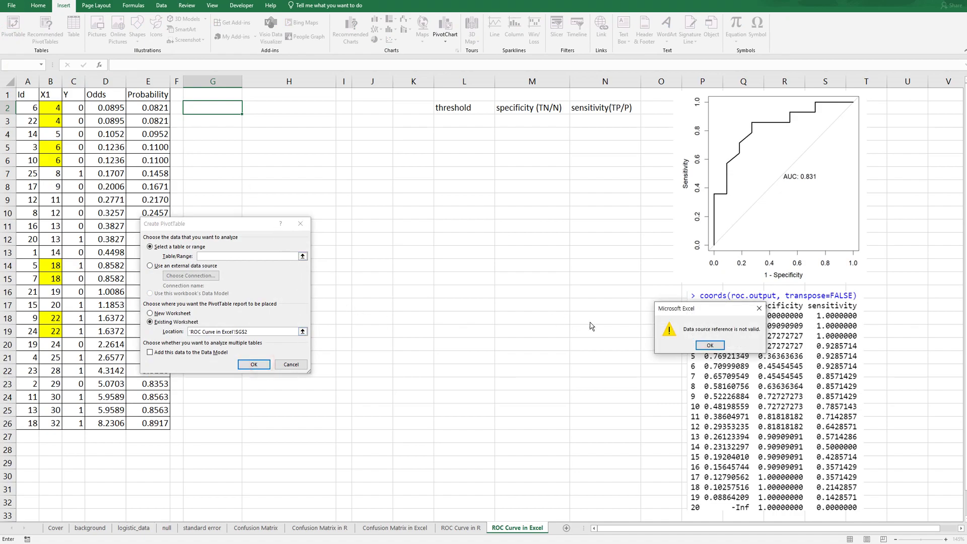
pyautogui.click(710, 345)
pyautogui.click(302, 256)
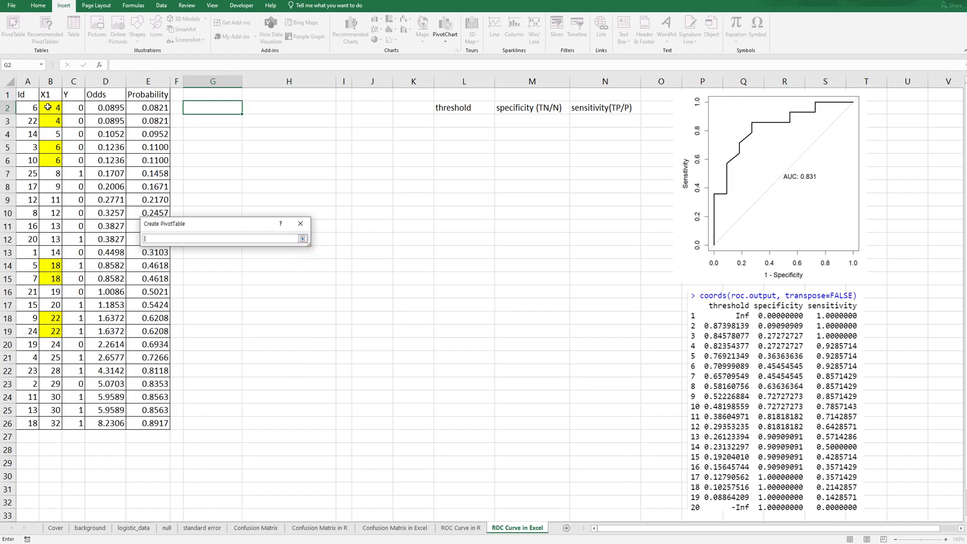
pyautogui.moveTo(47, 95); pyautogui.dragTo(159, 423)
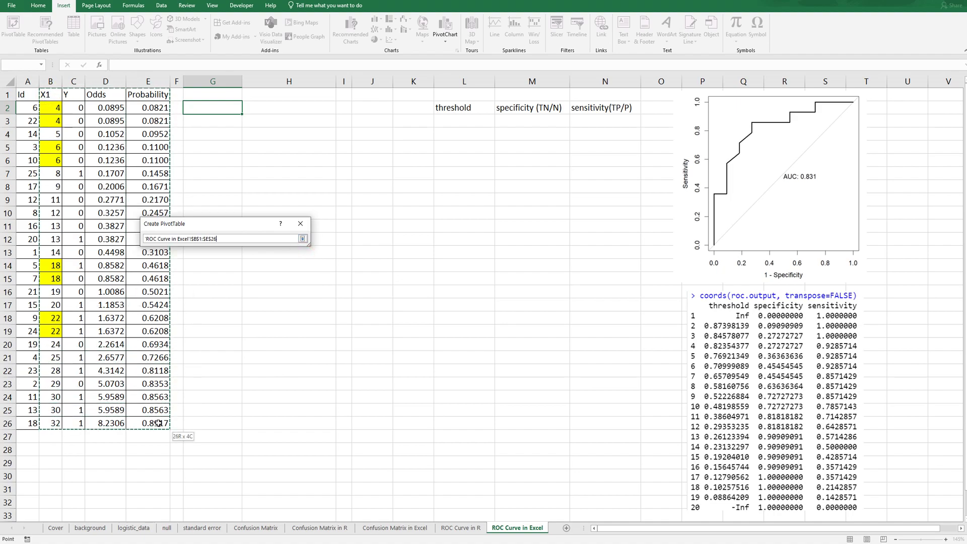
pyautogui.click(303, 238)
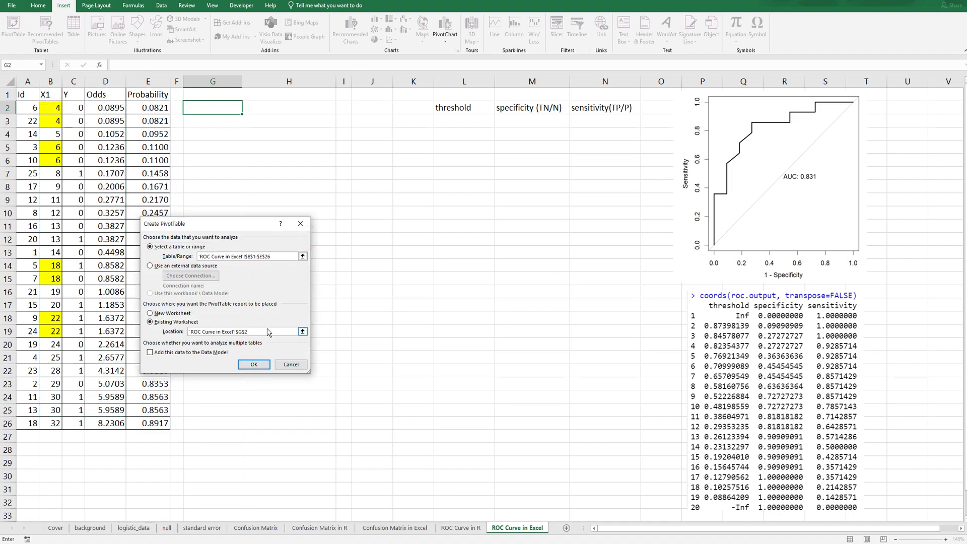
pyautogui.click(254, 364)
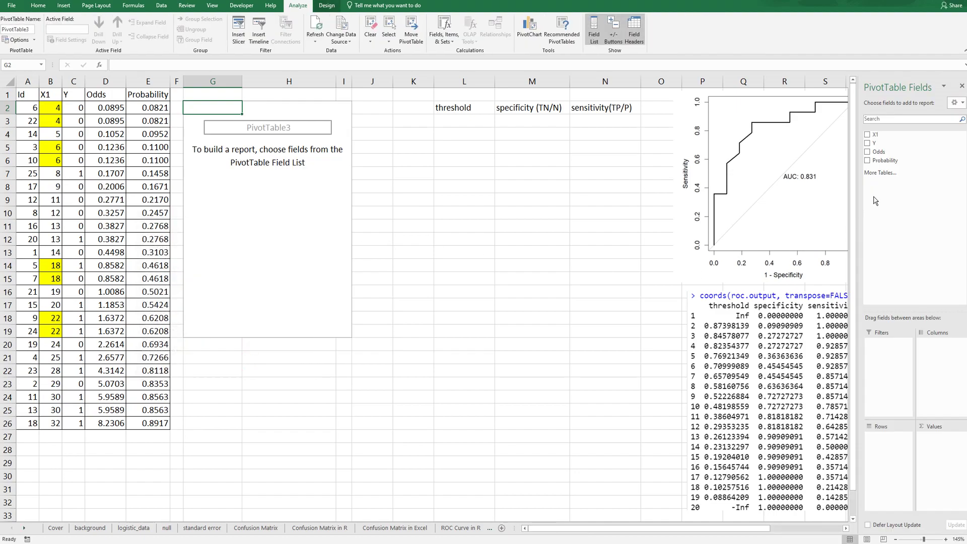
# Put X1 in the pivot rows and summarize Probability as an Average
pyautogui.click(868, 134)
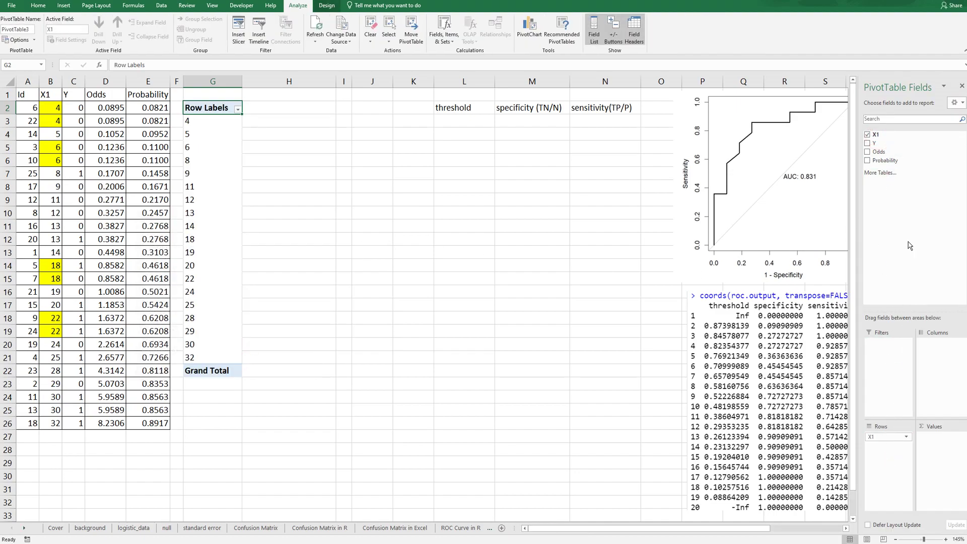
pyautogui.moveTo(885, 160); pyautogui.dragTo(935, 479)
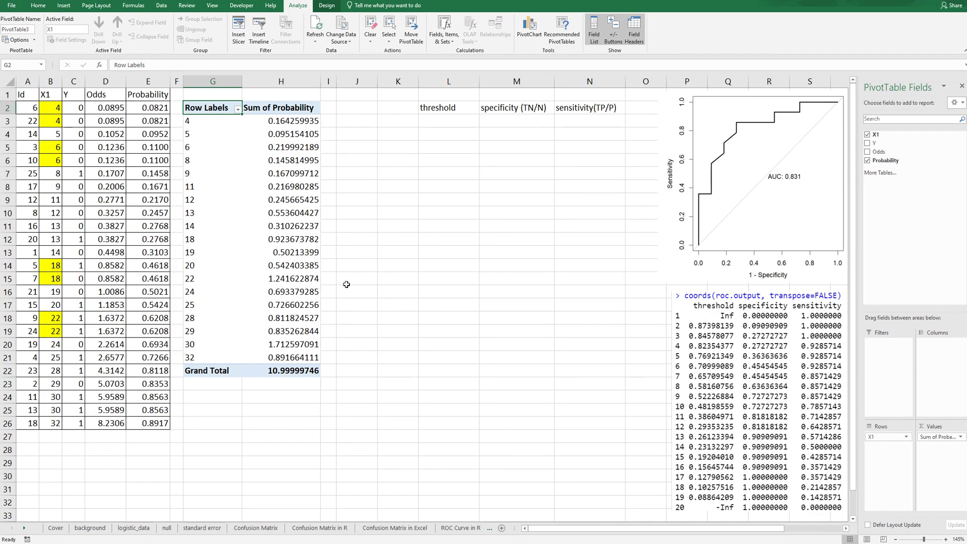
pyautogui.rightClick(274, 146)
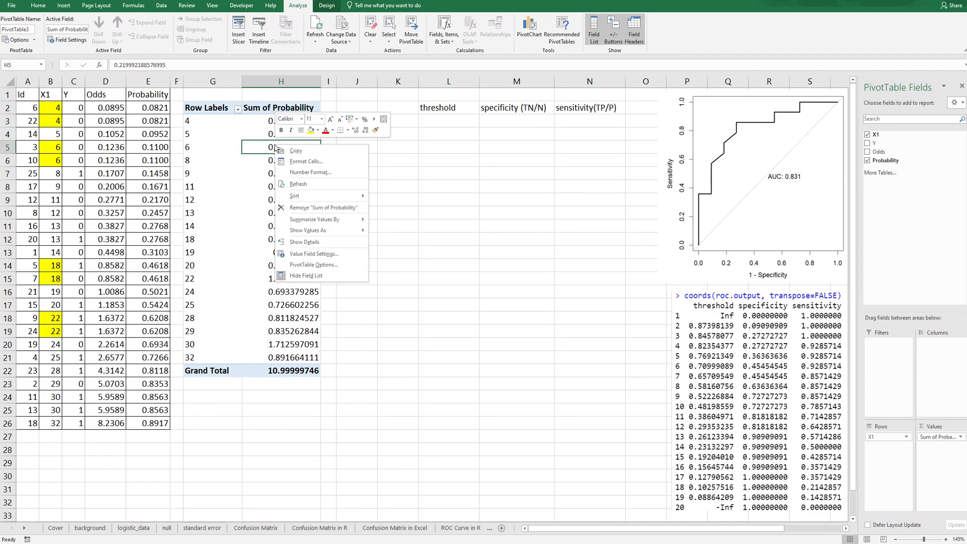
pyautogui.click(323, 254)
pyautogui.click(279, 268)
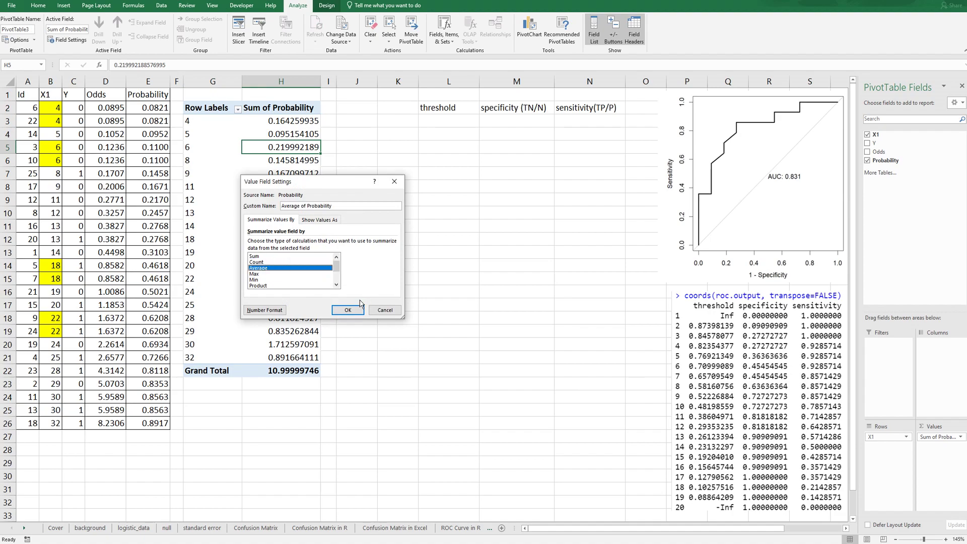
pyautogui.click(347, 310)
pyautogui.click(290, 215)
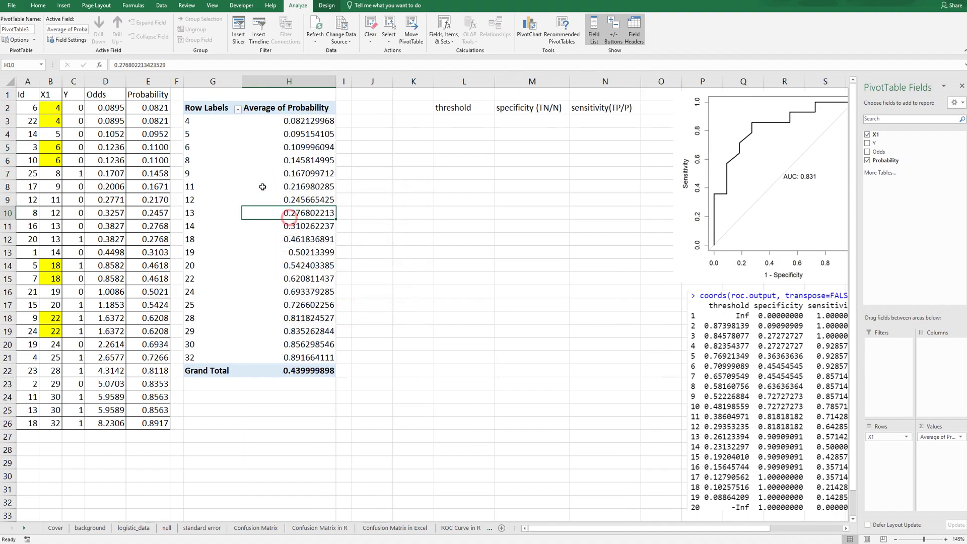
# Sort the X1 pivot rows from largest to smallest and select the sorted rows with their averages
pyautogui.rightClick(206, 133)
pyautogui.moveTo(262, 175)
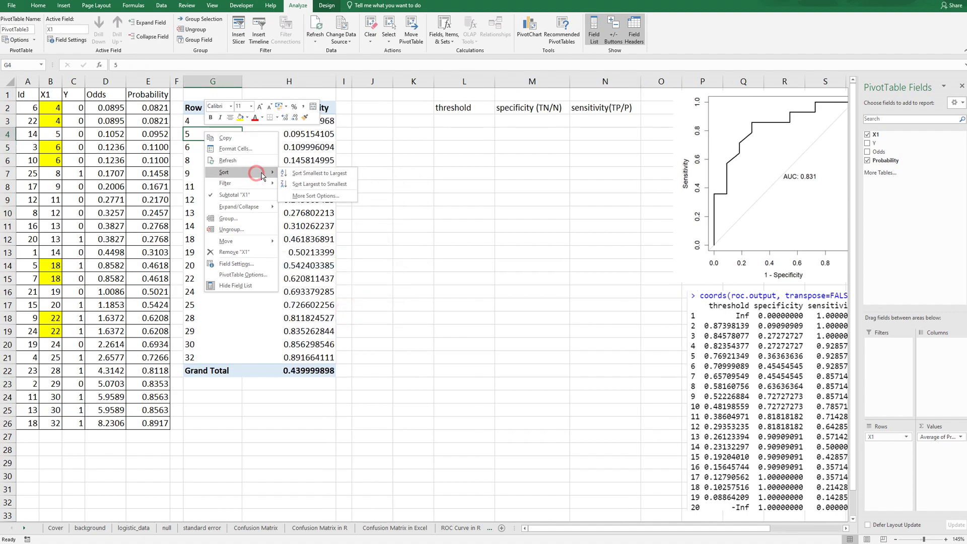
pyautogui.click(304, 184)
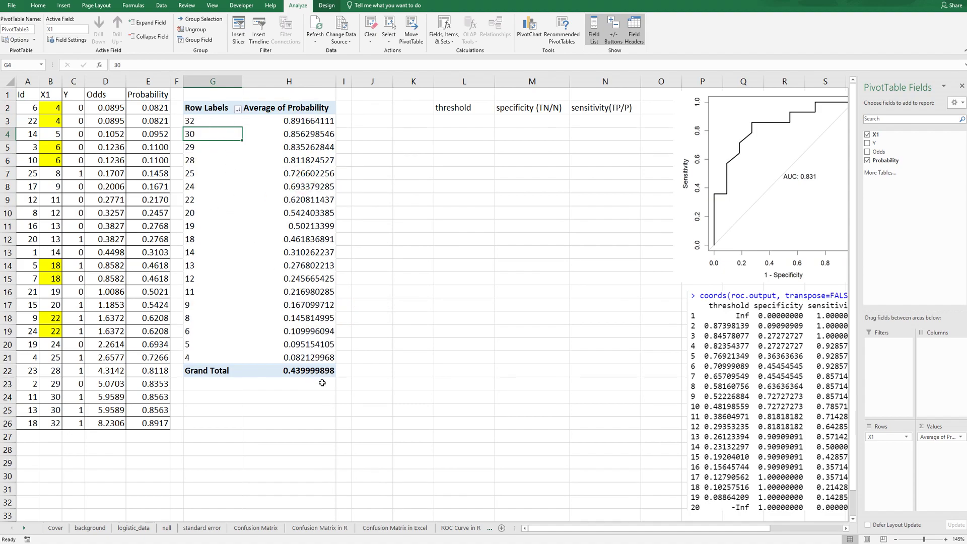
pyautogui.moveTo(307, 362); pyautogui.dragTo(191, 121)
# Copy the sorted pivot values beside the pivot and shift them down to J4:K22
pyautogui.hotkey('ctrl', 'c')
pyautogui.click(374, 123)
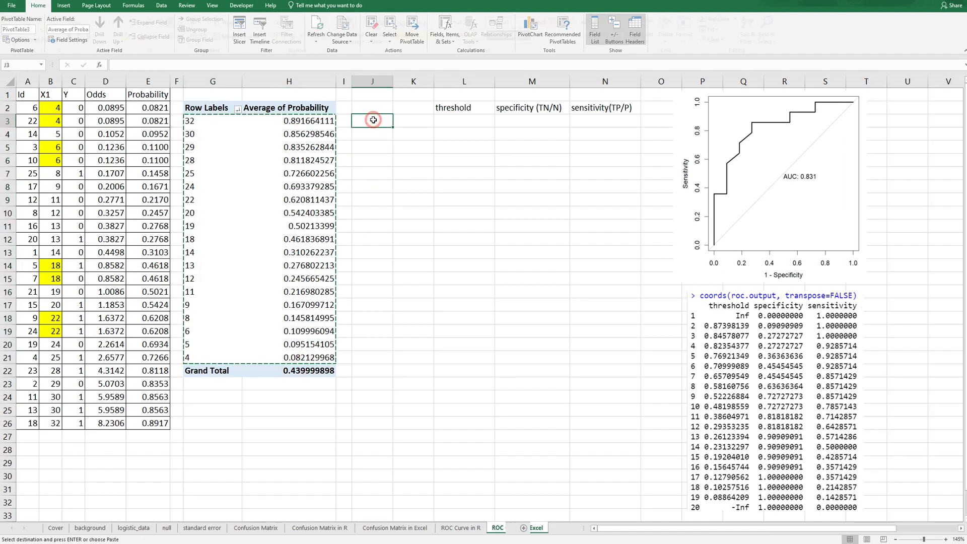
pyautogui.hotkey('ctrl', 'v')
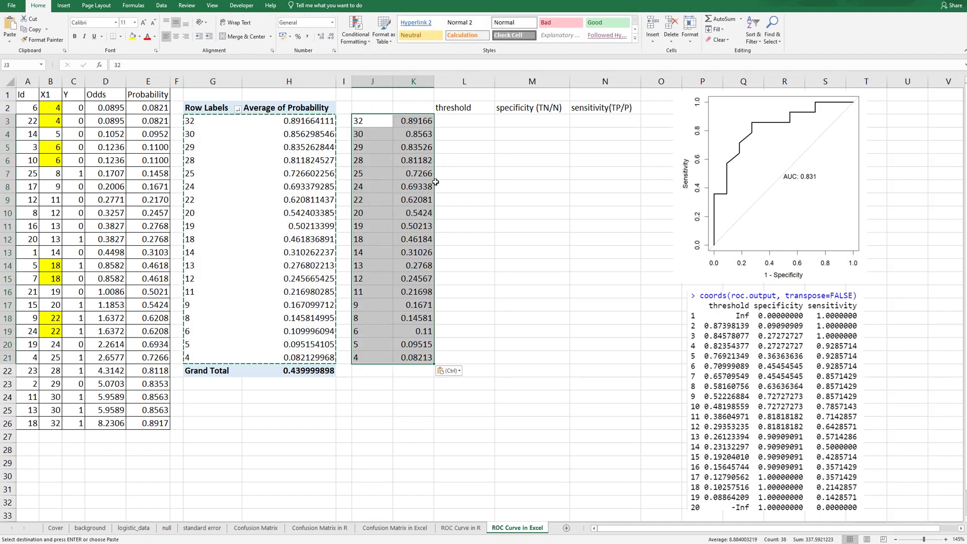
pyautogui.moveTo(432, 190); pyautogui.dragTo(433, 202)
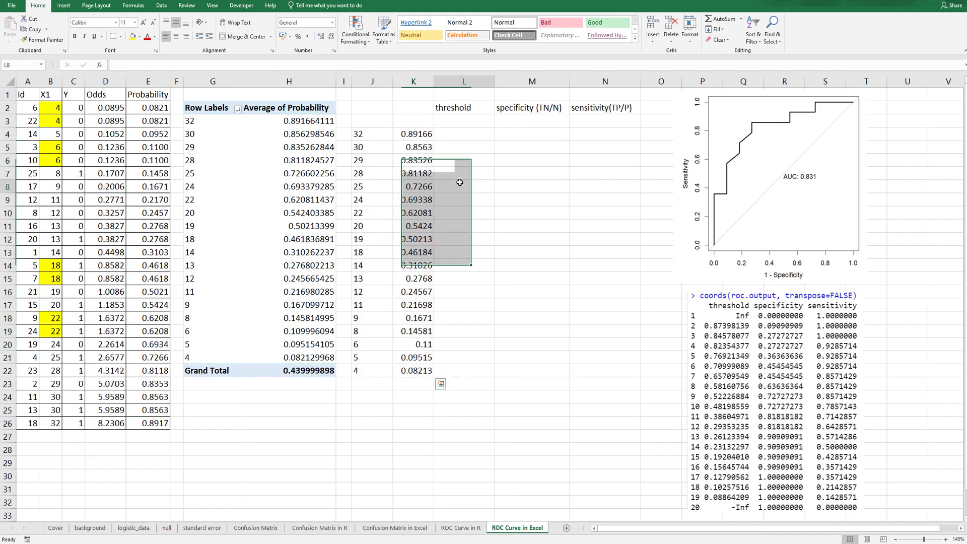
pyautogui.click(460, 185)
# Enter 1 in L3 and =AVERAGE(K4:K5) in L4 as the first thresholds
pyautogui.click(460, 122)
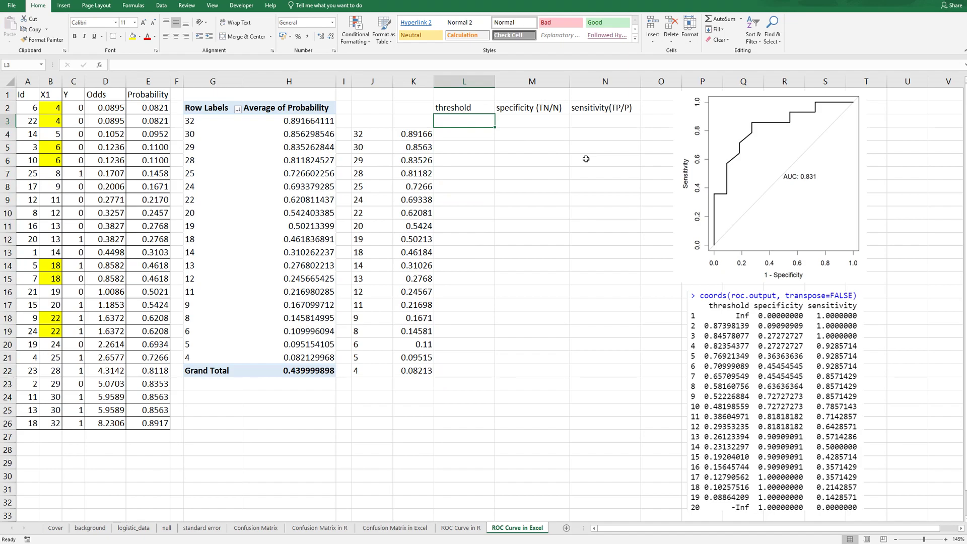
pyautogui.write('1')
pyautogui.press('Return')
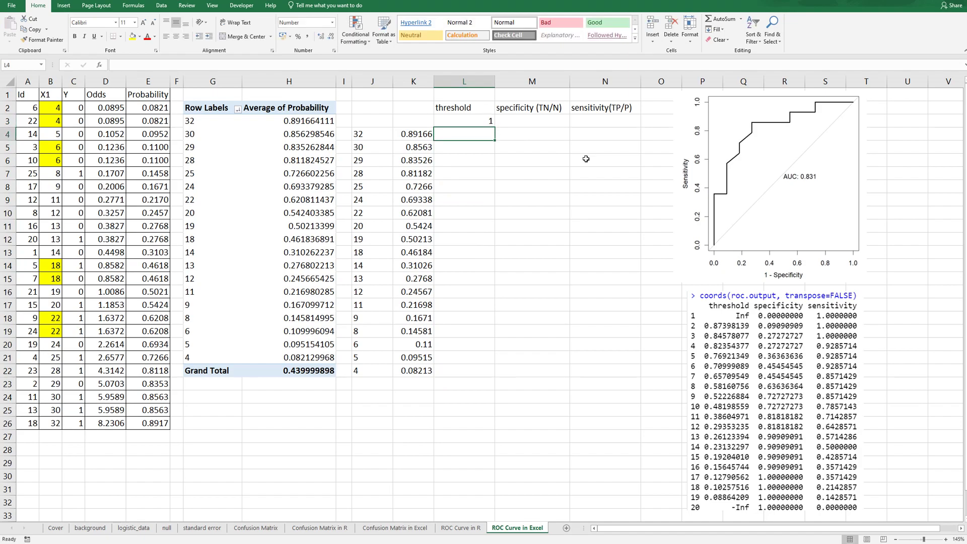
pyautogui.write('=average(')
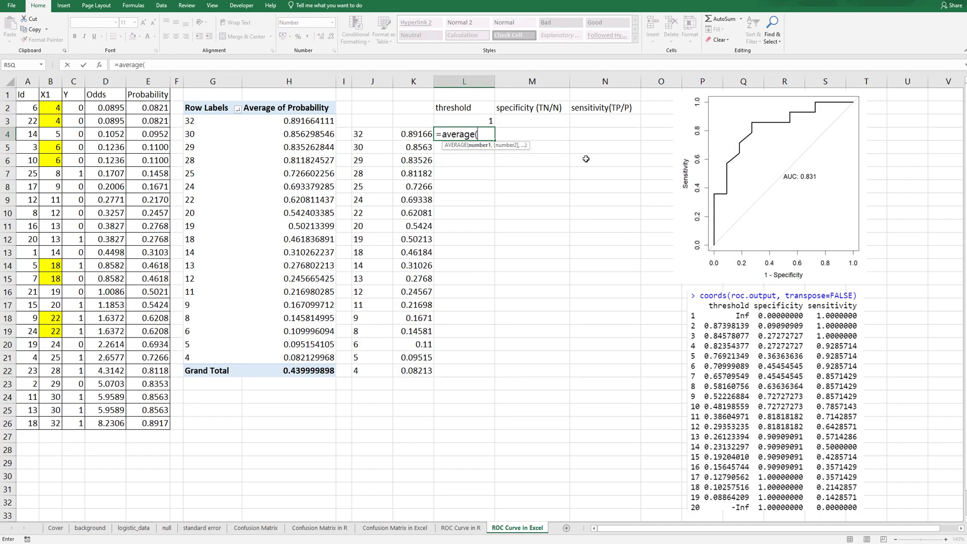
pyautogui.press('Left')
pyautogui.hotkey('shift', 'Down')
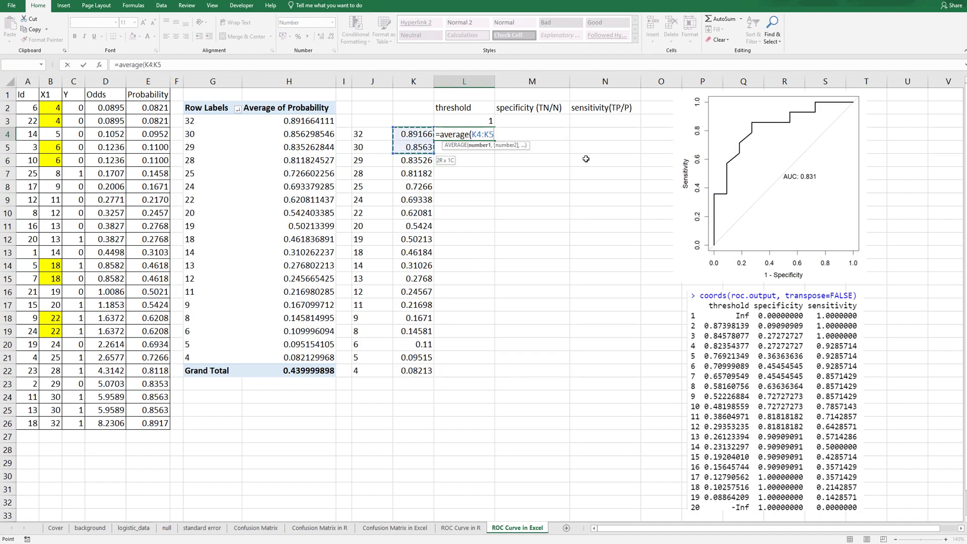
pyautogui.hotkey('ctrl', 'Return')
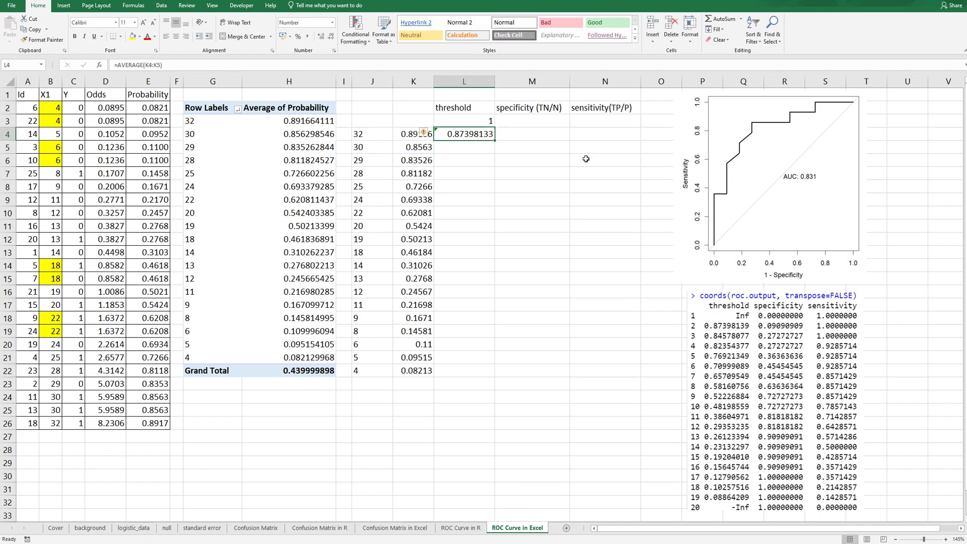
# Fill the average formula down to L21, enter 0 in L22, and review thresholds L4:L22
pyautogui.hotkey('ctrl', 'c')
pyautogui.hotkey('shift', 'Down')
pyautogui.hotkey('shift', 'Down')
pyautogui.hotkey('shift', 'Down')
pyautogui.hotkey('shift', 'Down')
pyautogui.hotkey('shift', 'Down')
pyautogui.hotkey('shift', 'Down')
pyautogui.hotkey('shift', 'Down')
pyautogui.hotkey('shift', 'Down')
pyautogui.hotkey('shift', 'Down')
pyautogui.hotkey('shift', 'Down')
pyautogui.hotkey('shift', 'Down')
pyautogui.hotkey('shift', 'Down')
pyautogui.hotkey('shift', 'Down')
pyautogui.hotkey('shift', 'Down')
pyautogui.hotkey('shift', 'Down')
pyautogui.hotkey('shift', 'Down')
pyautogui.hotkey('shift', 'Down')
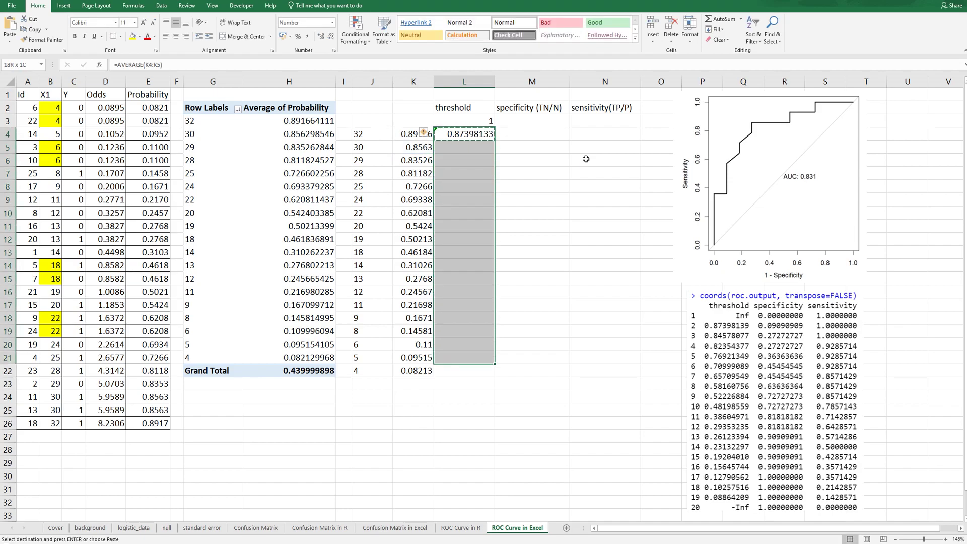
pyautogui.hotkey('ctrl', 'v')
pyautogui.press('Down')
pyautogui.press('Down')
pyautogui.press('Down')
pyautogui.press('Down')
pyautogui.press('Down')
pyautogui.press('Down')
pyautogui.press('Down')
pyautogui.press('Down')
pyautogui.press('Down')
pyautogui.press('Down')
pyautogui.press('Down')
pyautogui.press('Down')
pyautogui.press('Down')
pyautogui.press('Down')
pyautogui.press('Down')
pyautogui.press('Down')
pyautogui.press('Down')
pyautogui.press('Down')
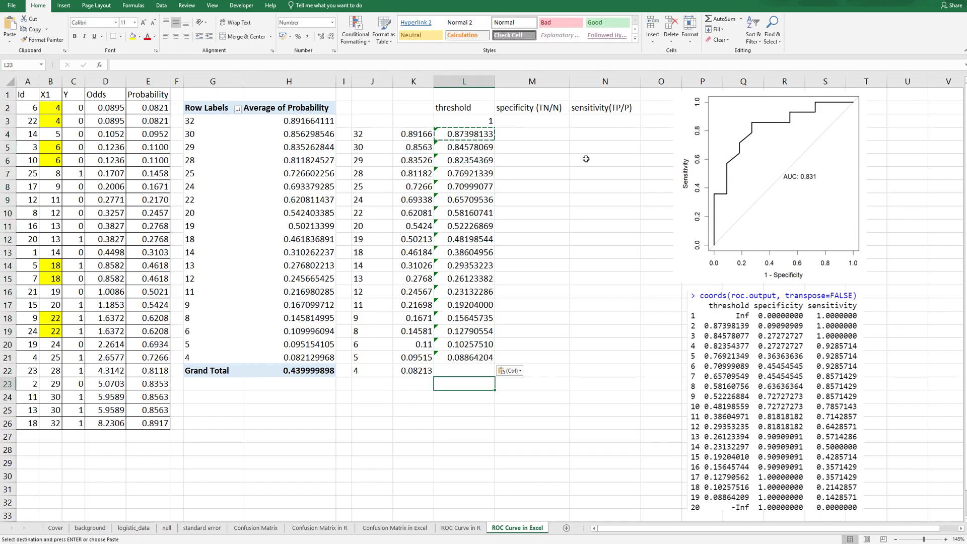
pyautogui.write('0')
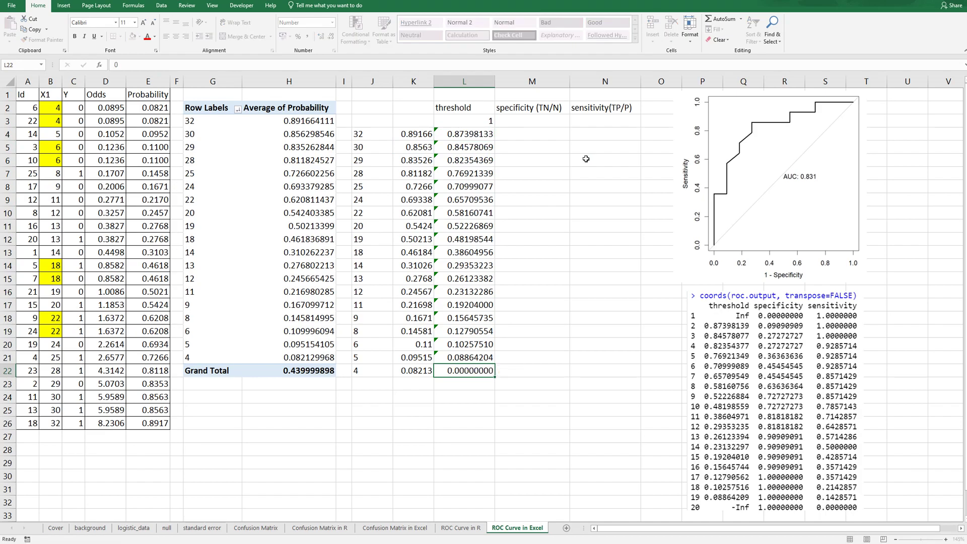
pyautogui.press('Return')
pyautogui.press('Return')
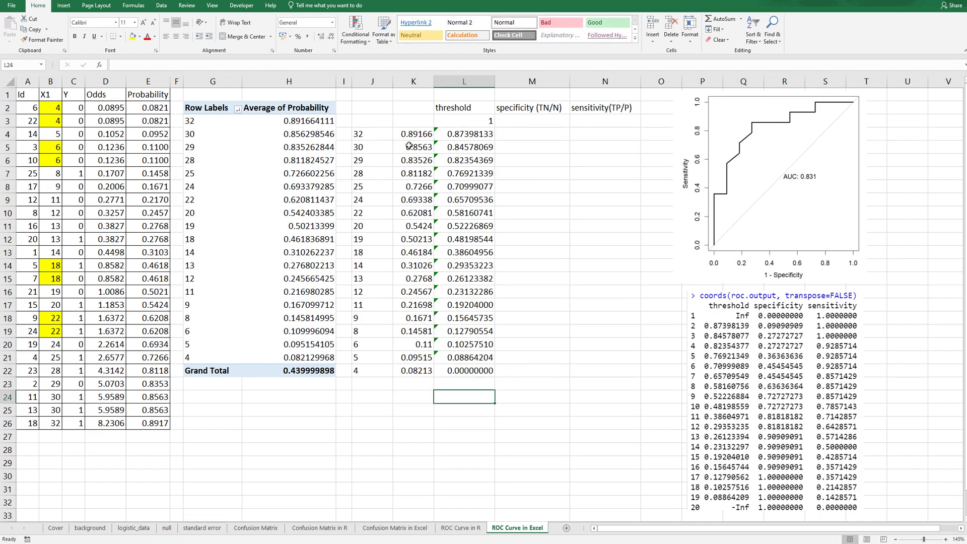
pyautogui.moveTo(462, 134); pyautogui.dragTo(464, 372)
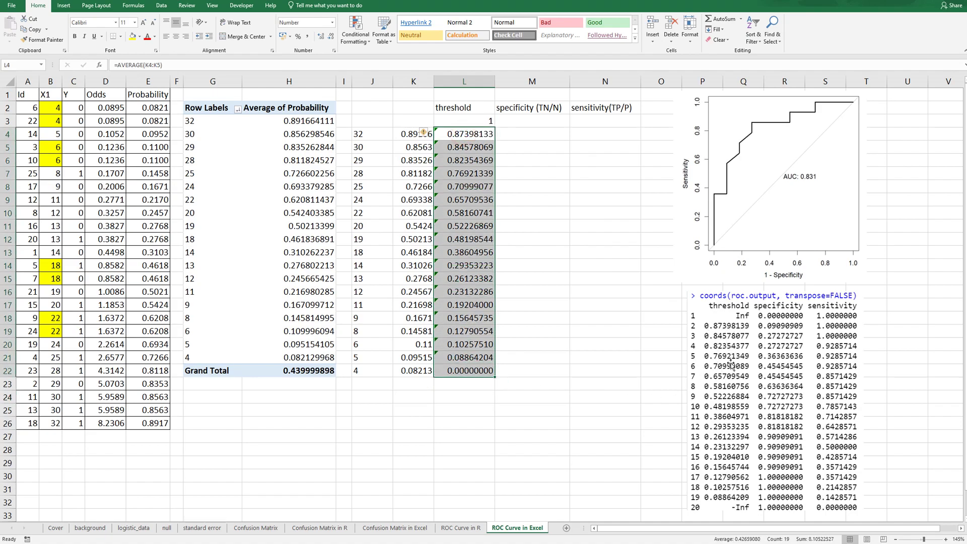
pyautogui.click(582, 260)
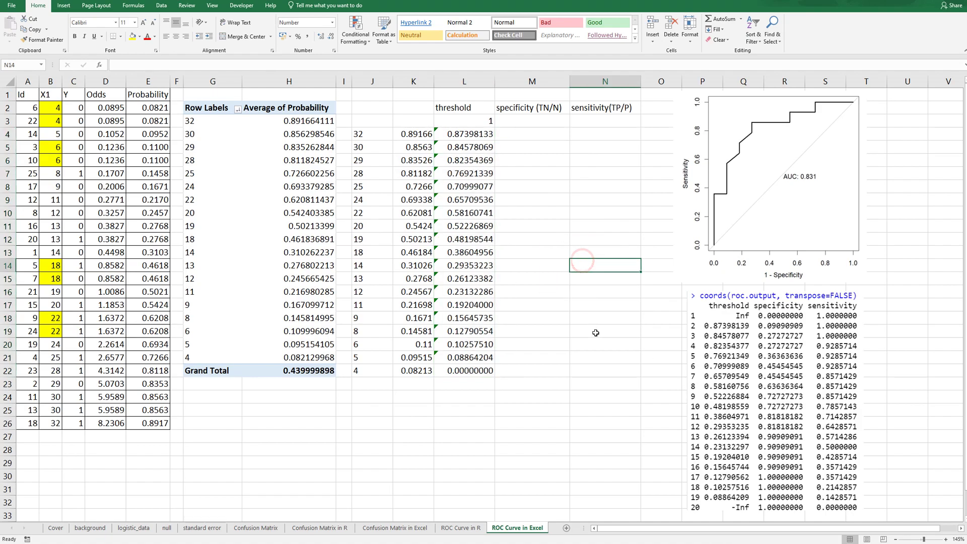
pyautogui.click(522, 145)
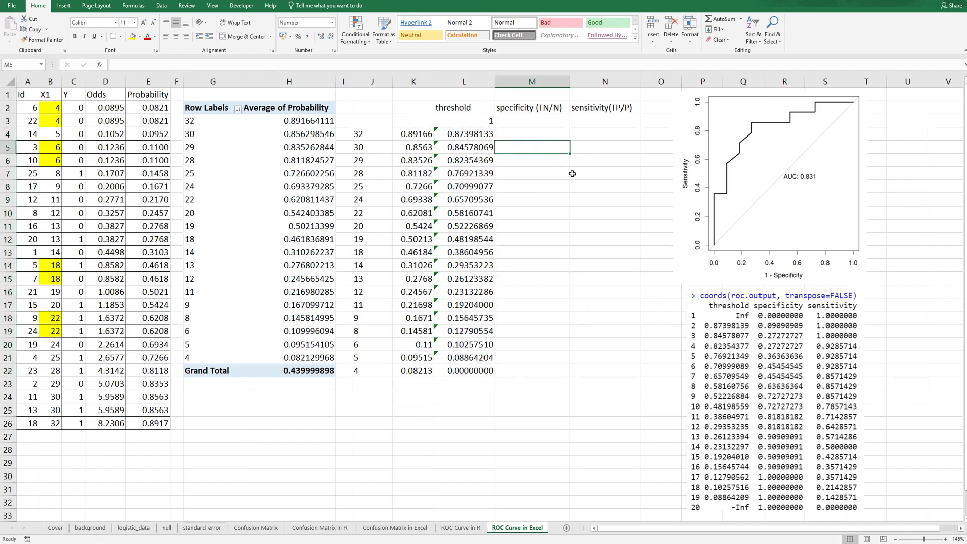
pyautogui.press('Down')
pyautogui.press('Down')
pyautogui.press('Down')
pyautogui.press('Down')
pyautogui.press('Down')
pyautogui.press('Down')
pyautogui.press('Down')
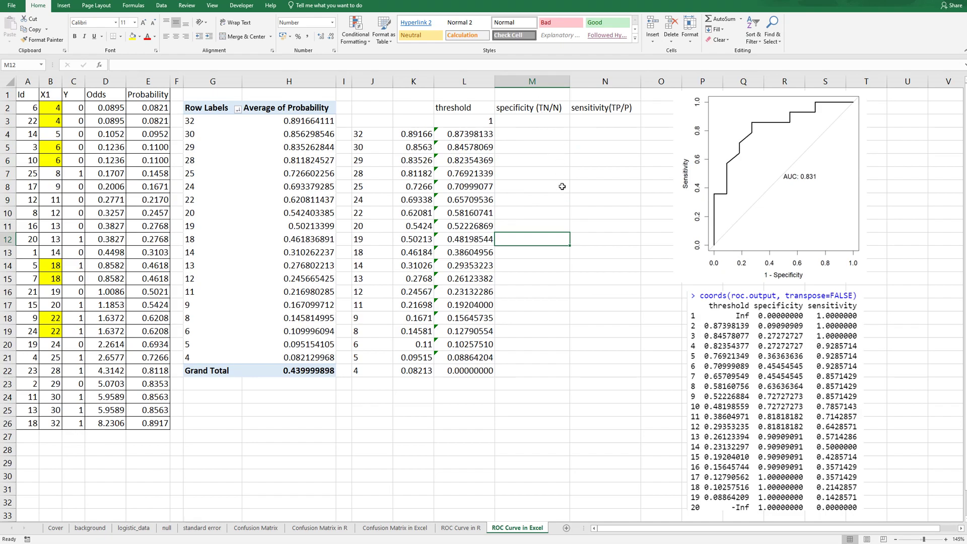
pyautogui.write('=')
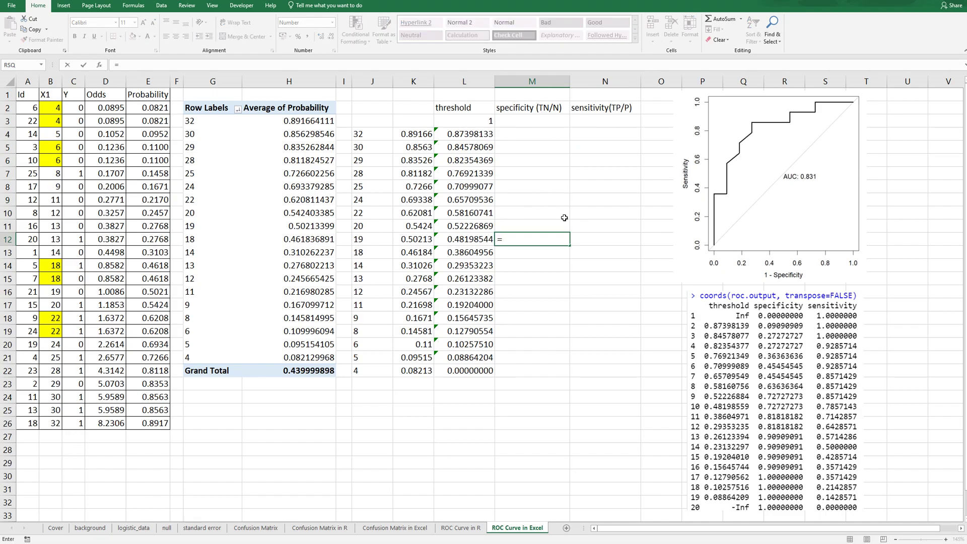
pyautogui.press('Escape')
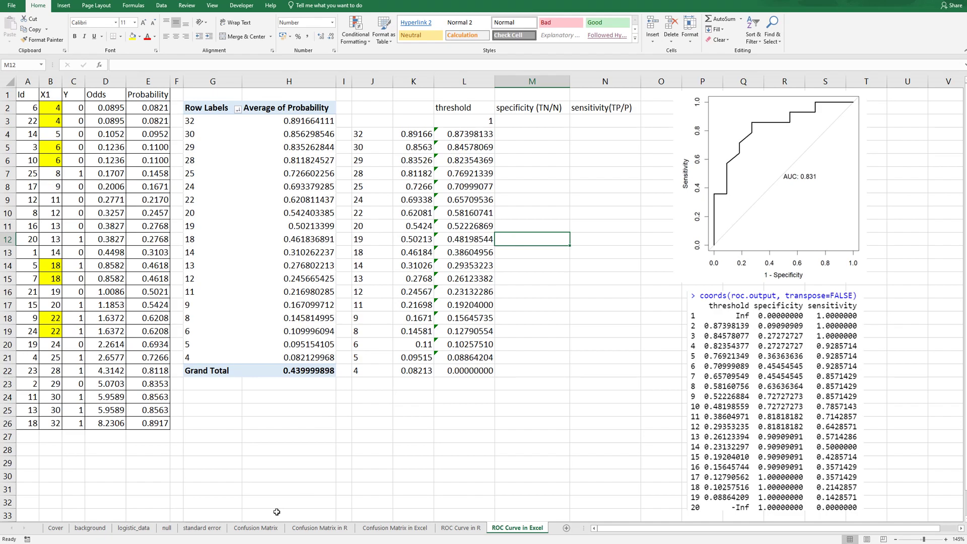
pyautogui.click(266, 527)
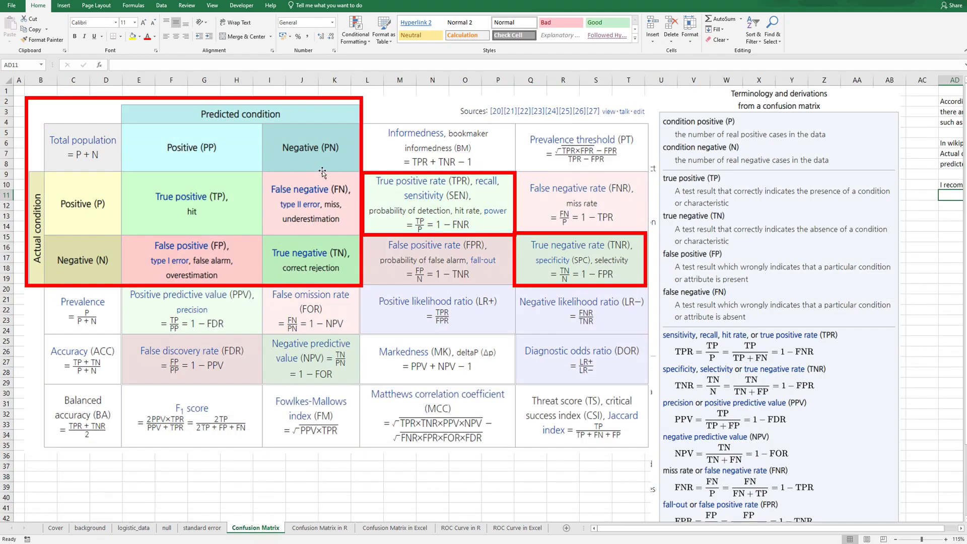
pyautogui.click(516, 528)
# In M12 build the numerator =COUNTIFS($C$2:$C$26,1,$E$2:$E$26,">"&L$12)
pyautogui.write('=')
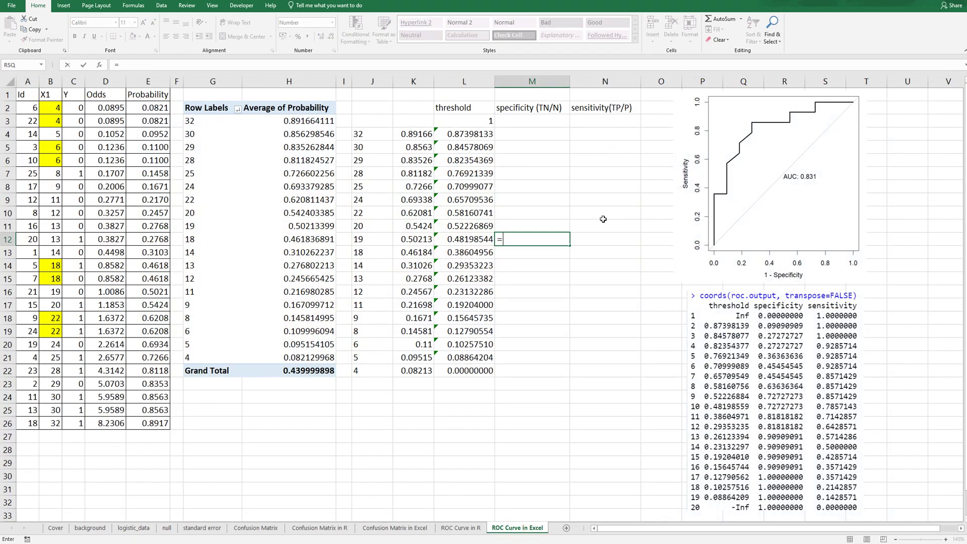
pyautogui.write('counti')
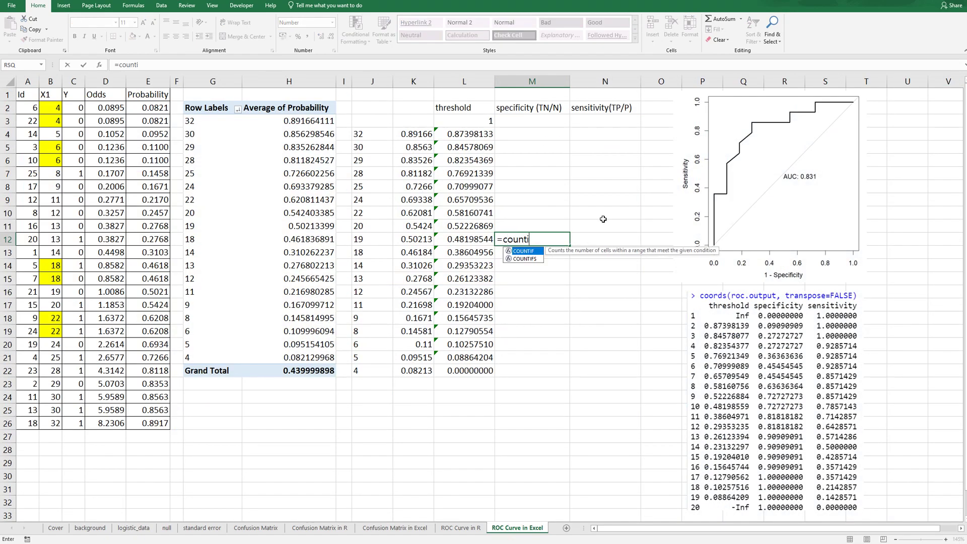
pyautogui.write('fs(')
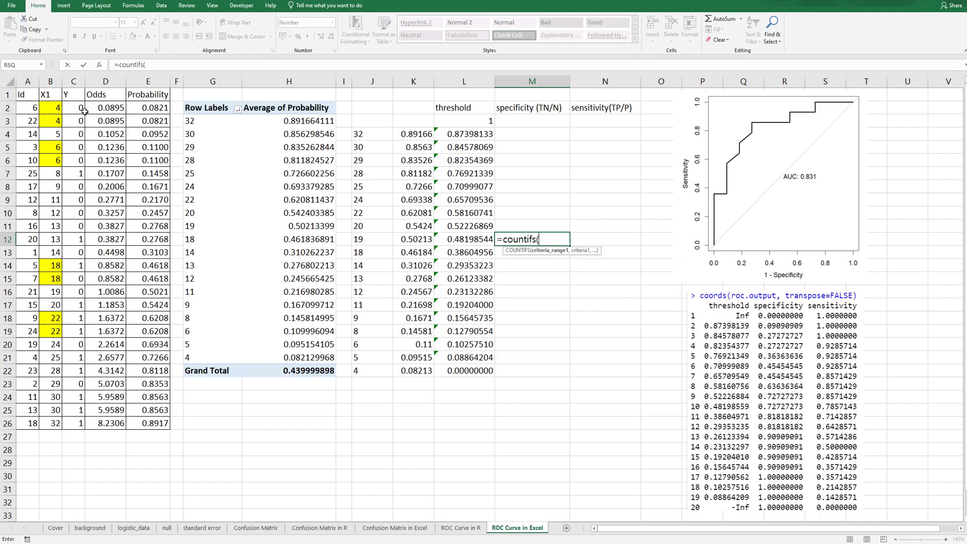
pyautogui.moveTo(75, 107); pyautogui.dragTo(76, 417)
pyautogui.press('F4')
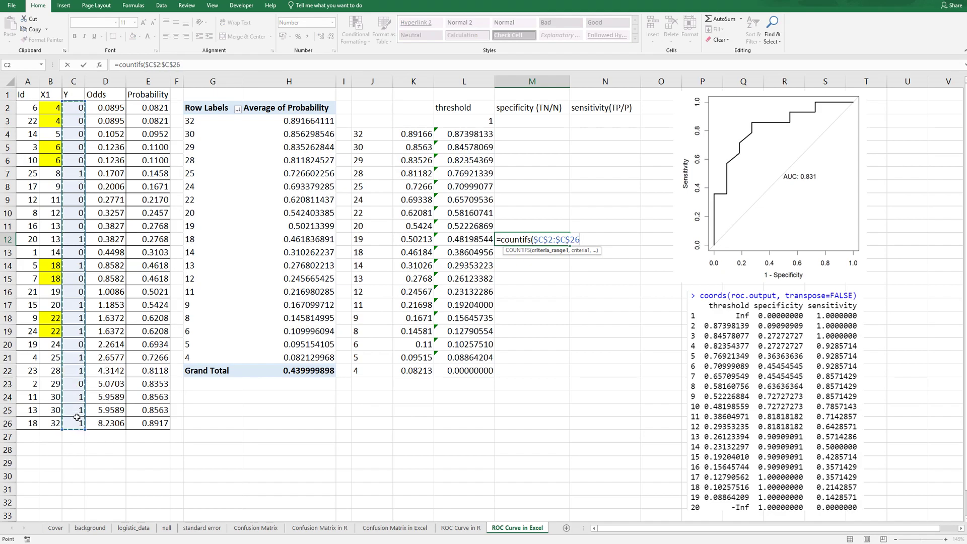
pyautogui.write(',')
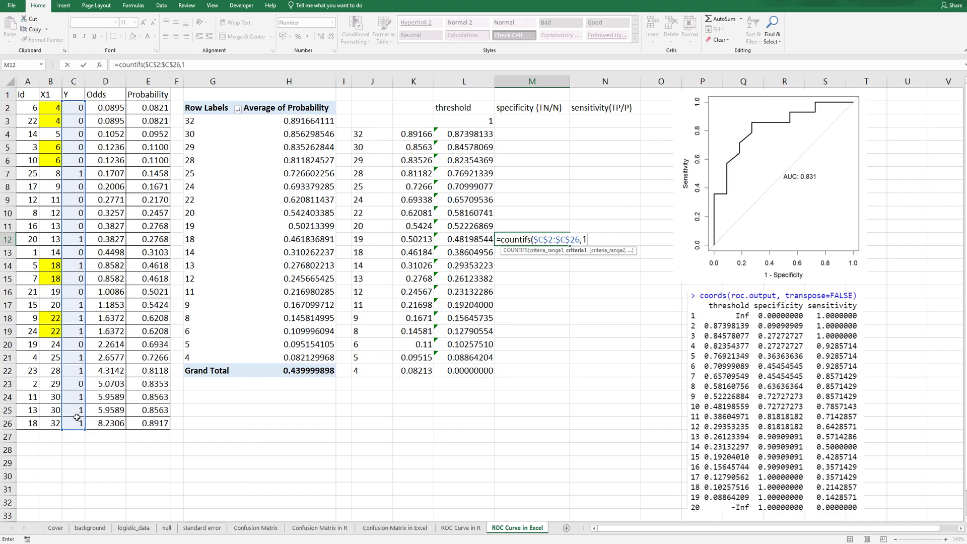
pyautogui.write('1,')
pyautogui.moveTo(144, 108); pyautogui.dragTo(153, 423)
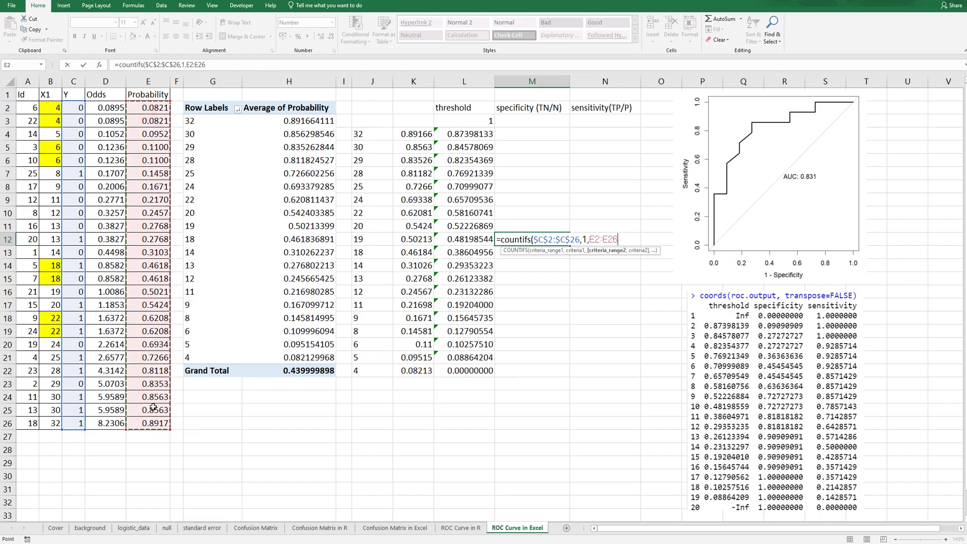
pyautogui.press('F4')
pyautogui.write(',">')
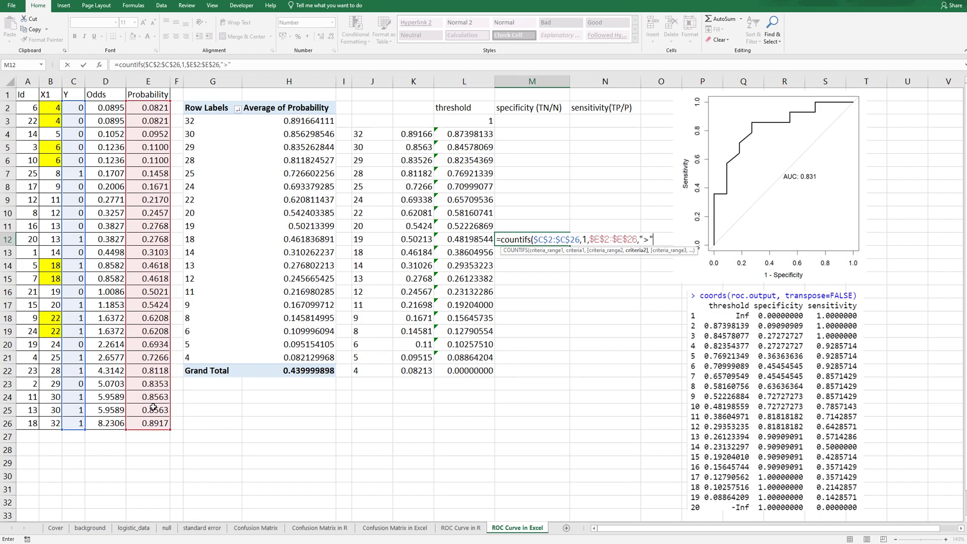
pyautogui.write('&')
pyautogui.click(446, 239)
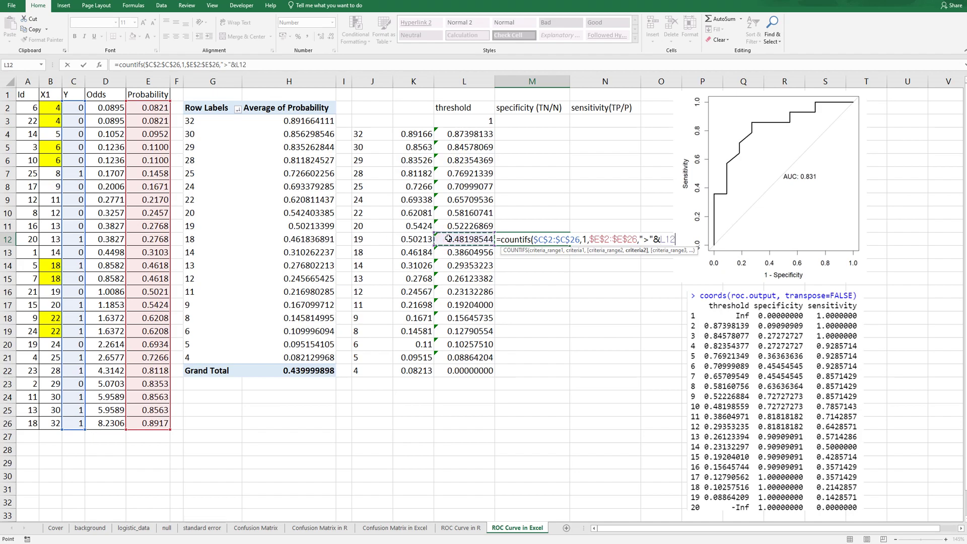
pyautogui.press('F4')
pyautogui.press('F4')
# Divide by COUNTIF($C$2:$C$26,1) and commit, giving specificity 0.72727
pyautogui.write(')')
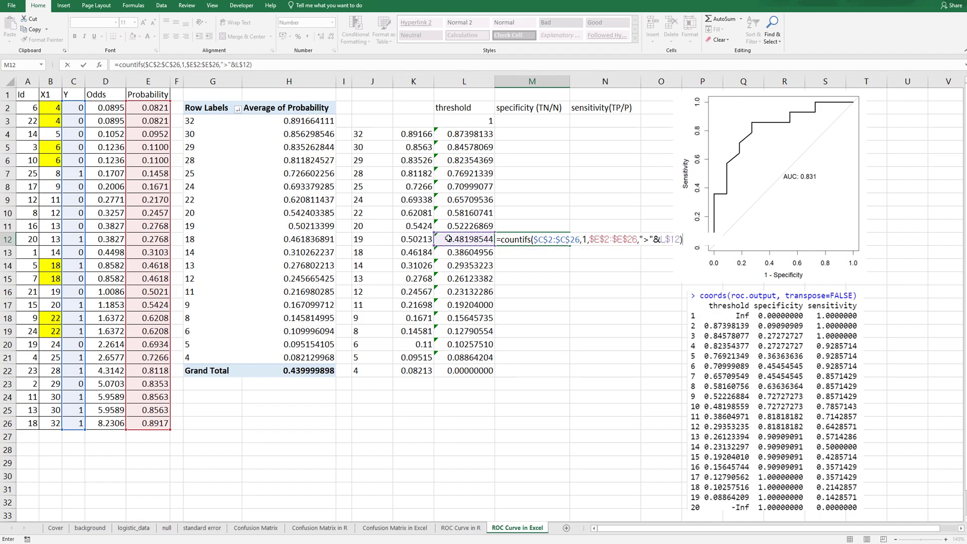
pyautogui.write('/coun')
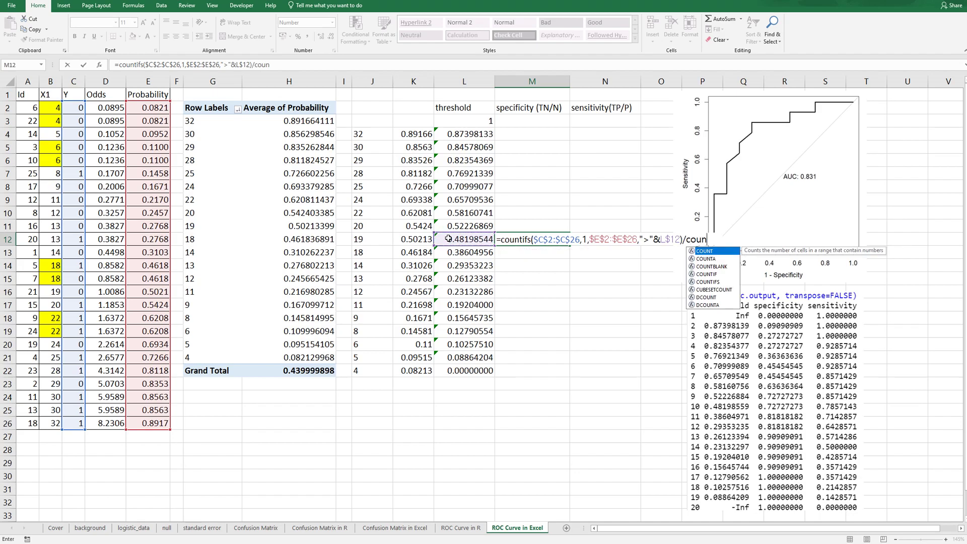
pyautogui.write('tif')
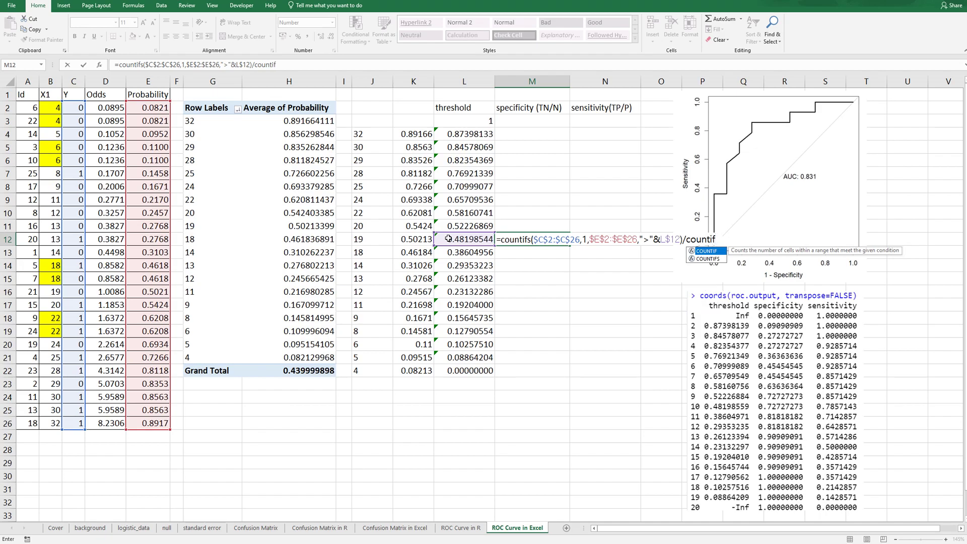
pyautogui.write('(')
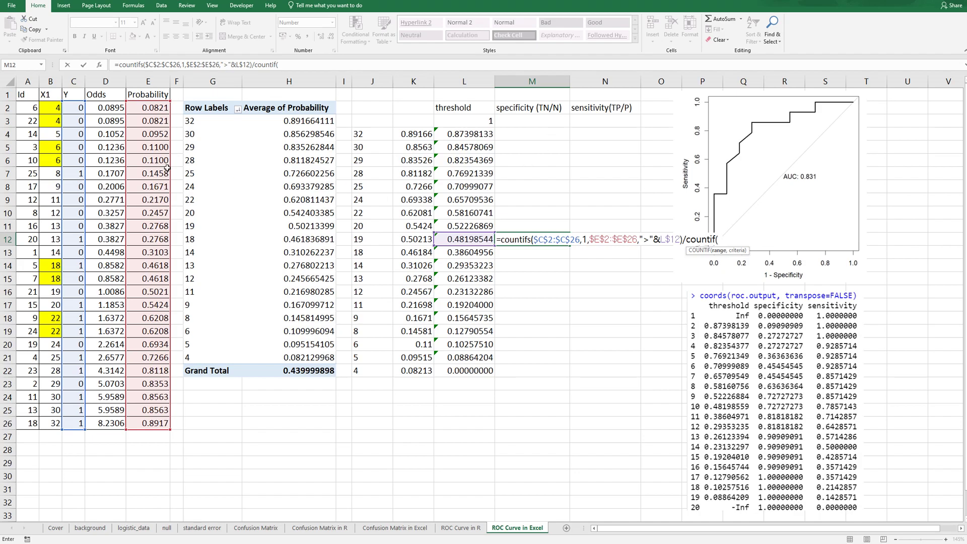
pyautogui.moveTo(73, 107); pyautogui.dragTo(78, 424)
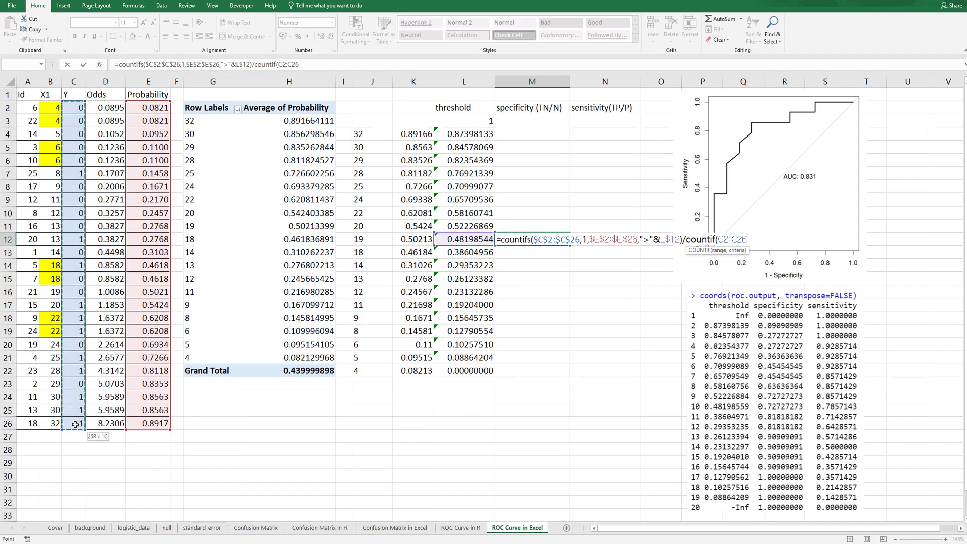
pyautogui.press('F4')
pyautogui.write(',')
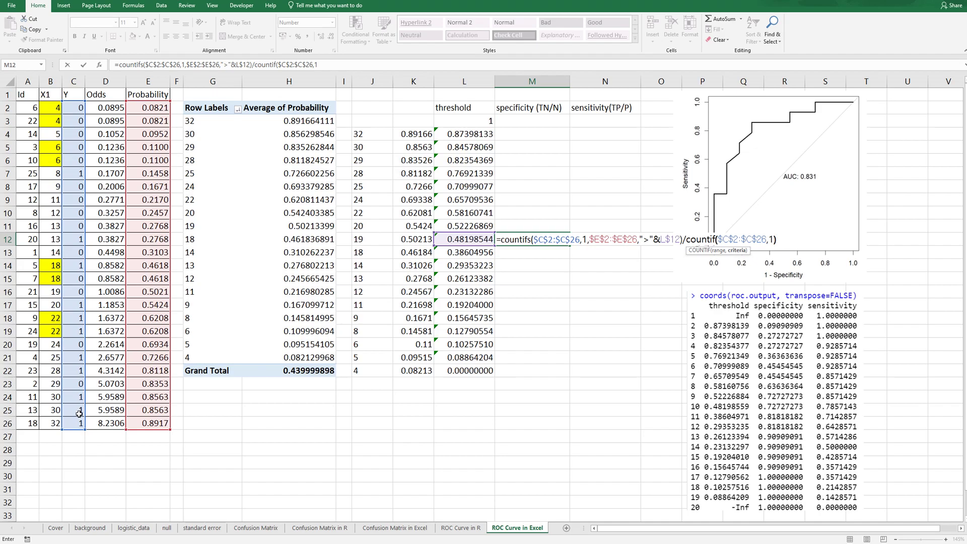
pyautogui.write('1)')
pyautogui.hotkey('ctrl', 'Return')
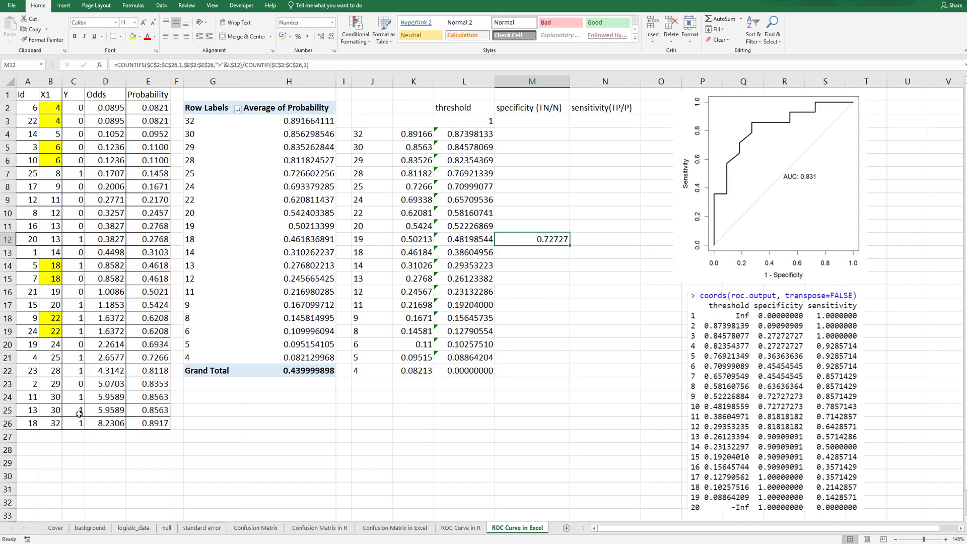
# Copy the M12 specificity formula into M3:M22
pyautogui.hotkey('ctrl', 'c')
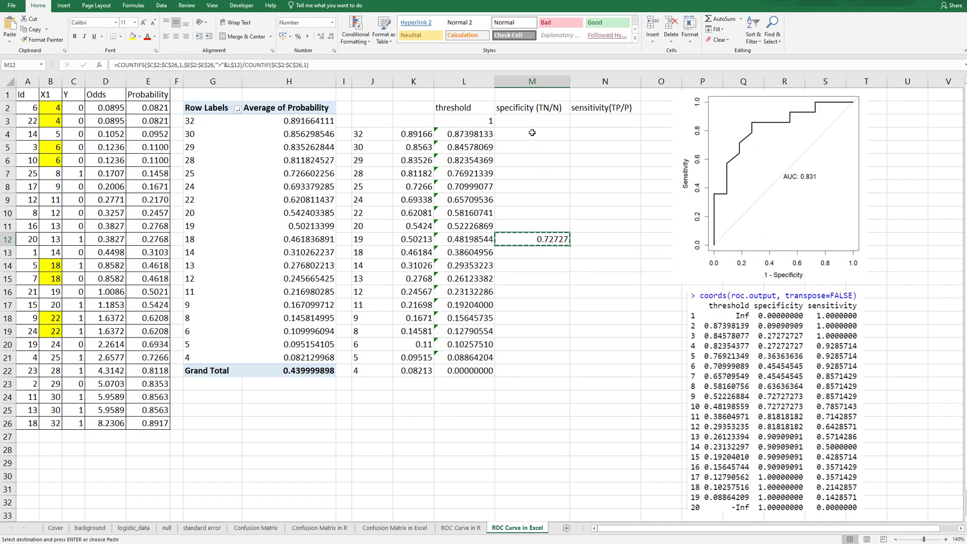
pyautogui.click(532, 123)
pyautogui.moveTo(531, 123); pyautogui.dragTo(528, 371)
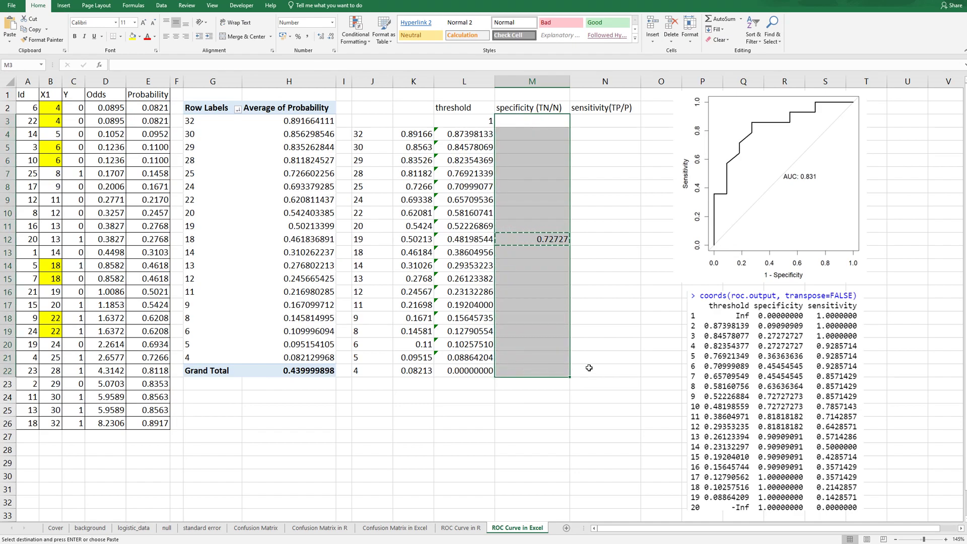
pyautogui.hotkey('ctrl', 'v')
pyautogui.press('Escape')
pyautogui.click(544, 291)
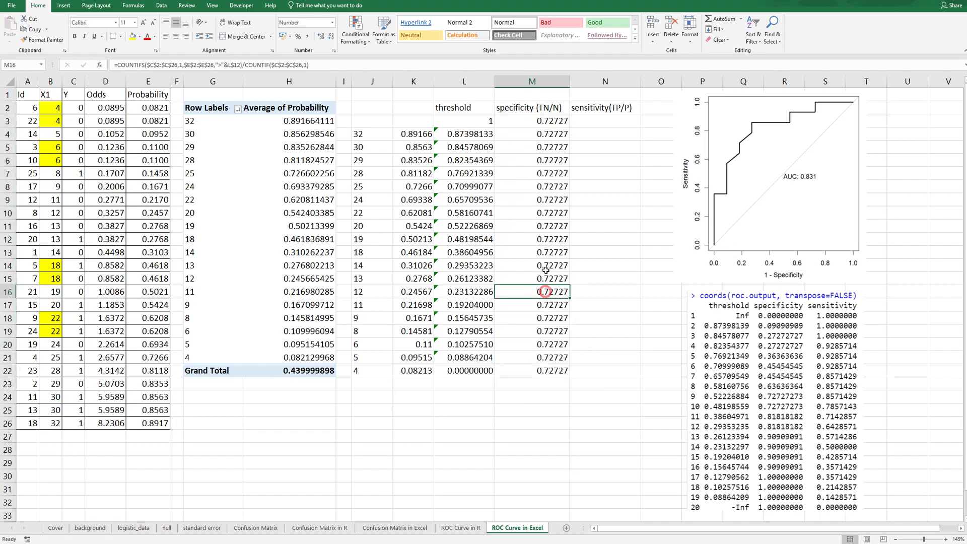
# Inspect M12's formula references to find why every row shows 0.72727
pyautogui.click(547, 237)
pyautogui.press('F2')
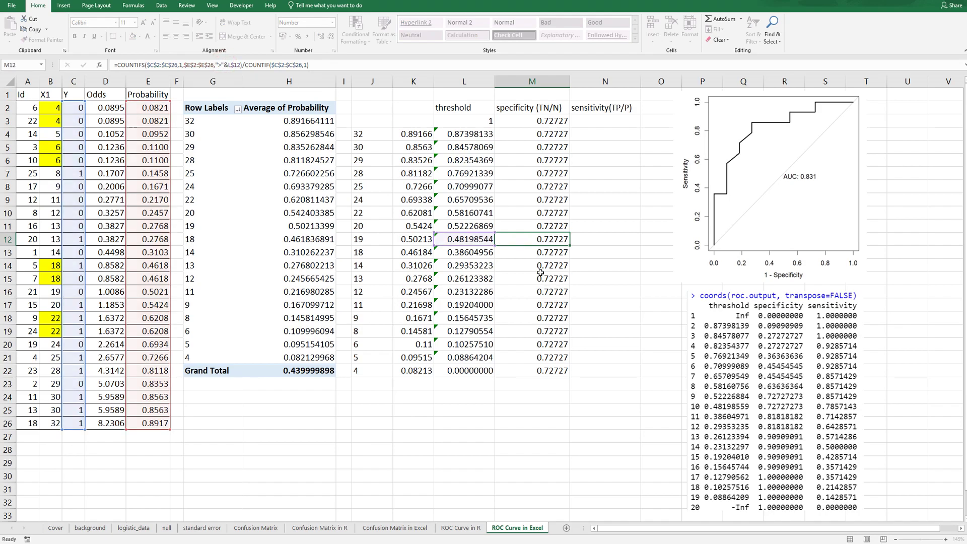
pyautogui.press('Escape')
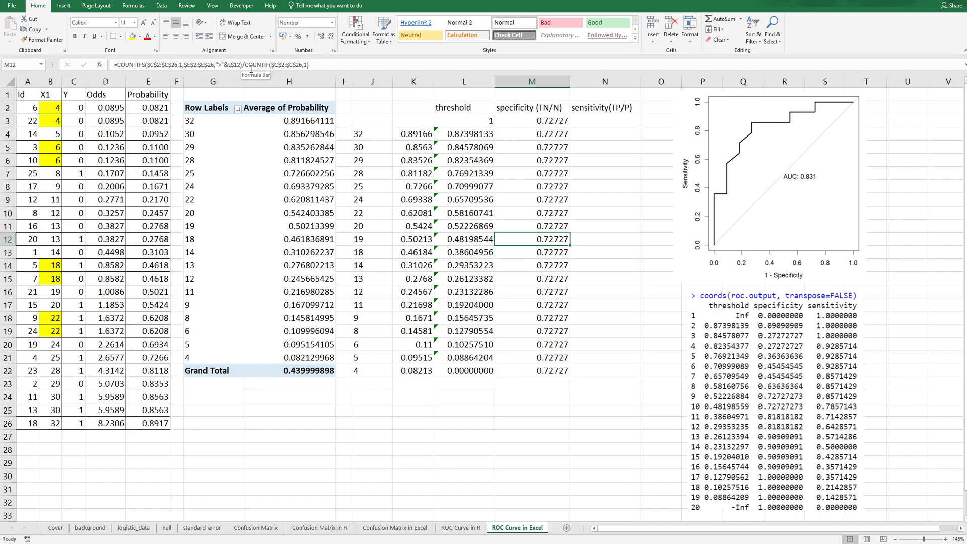
pyautogui.click(225, 67)
# Change L$12 to L12 in M12 and paste the corrected formula into M3:M22
pyautogui.press('Delete')
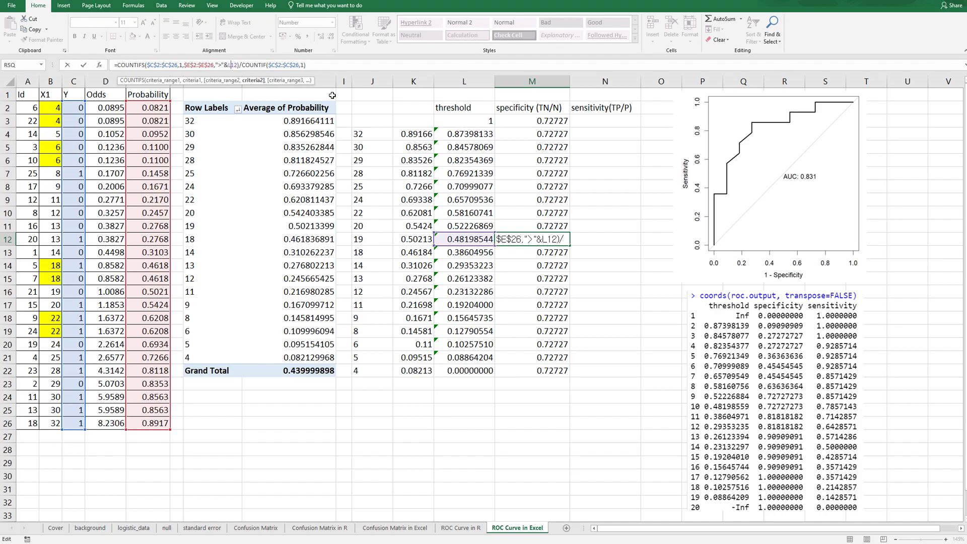
pyautogui.hotkey('ctrl', 'Return')
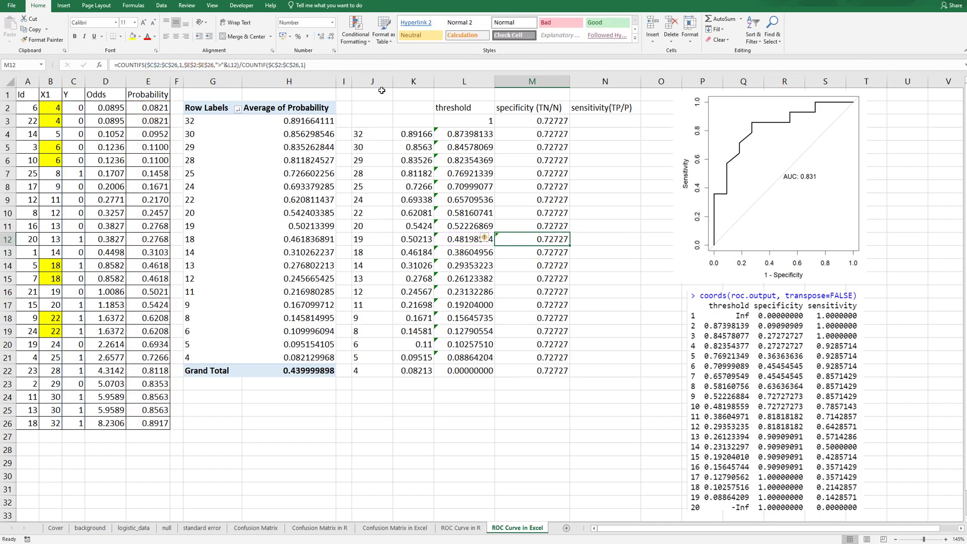
pyautogui.hotkey('ctrl', 'c')
pyautogui.moveTo(550, 121); pyautogui.dragTo(549, 370)
pyautogui.hotkey('ctrl', 'v')
pyautogui.press('Escape')
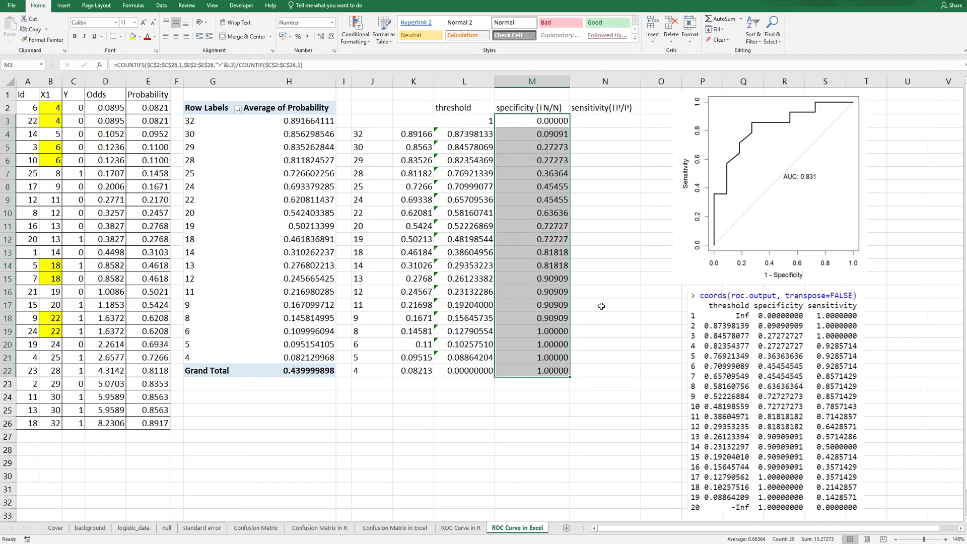
# Select the full text of M12's formula in the formula bar
pyautogui.click(535, 292)
pyautogui.click(559, 239)
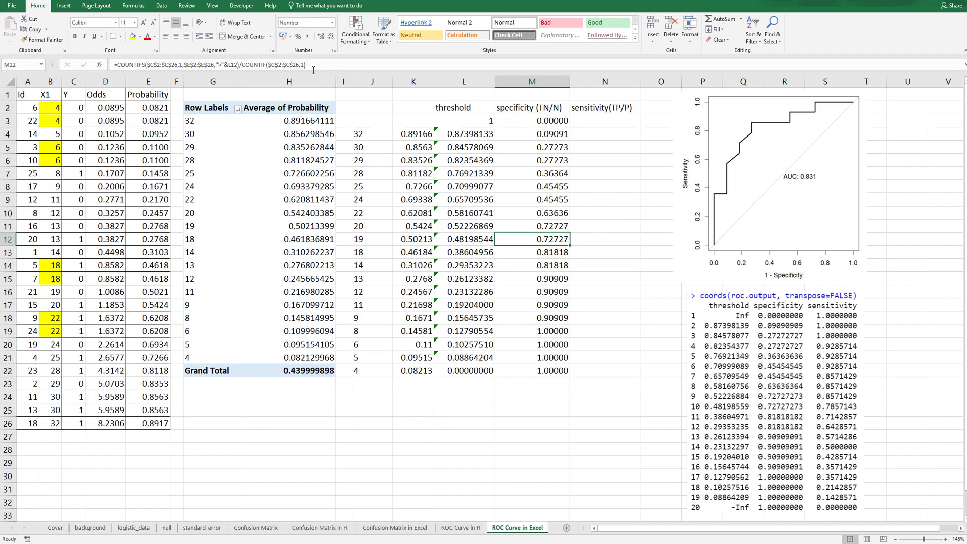
pyautogui.moveTo(308, 66); pyautogui.dragTo(113, 64)
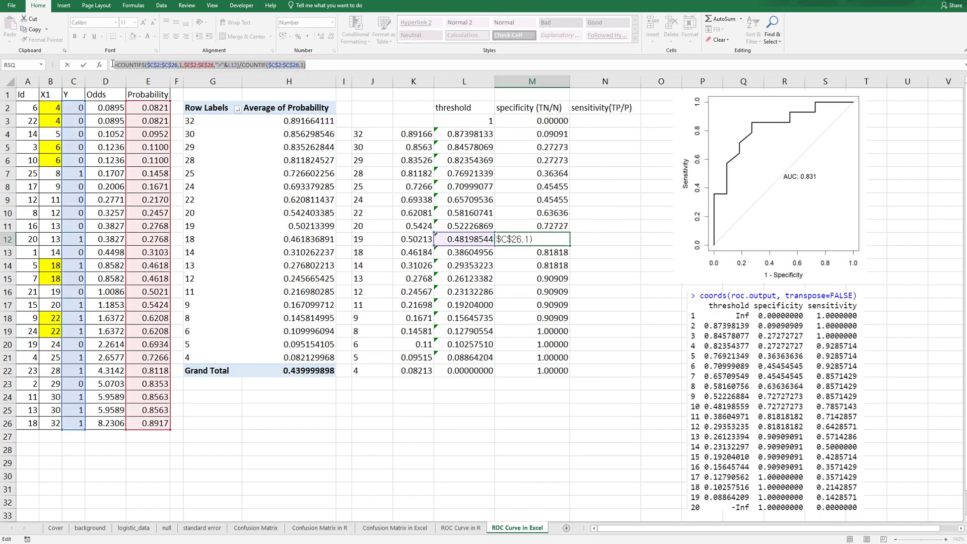
# Copy M12's formula text into N12
pyautogui.hotkey('ctrl', 'c')
pyautogui.press('Escape')
pyautogui.click(604, 240)
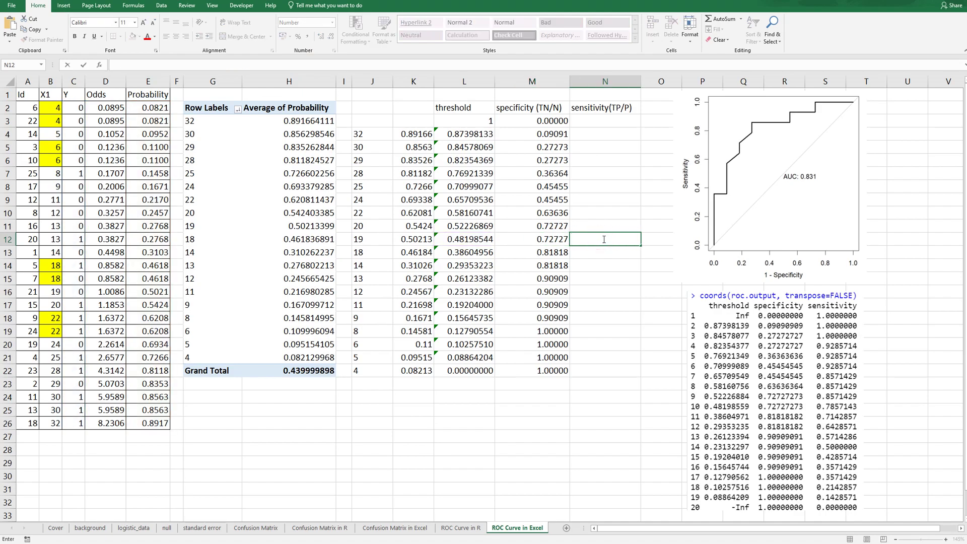
pyautogui.hotkey('ctrl', 'v')
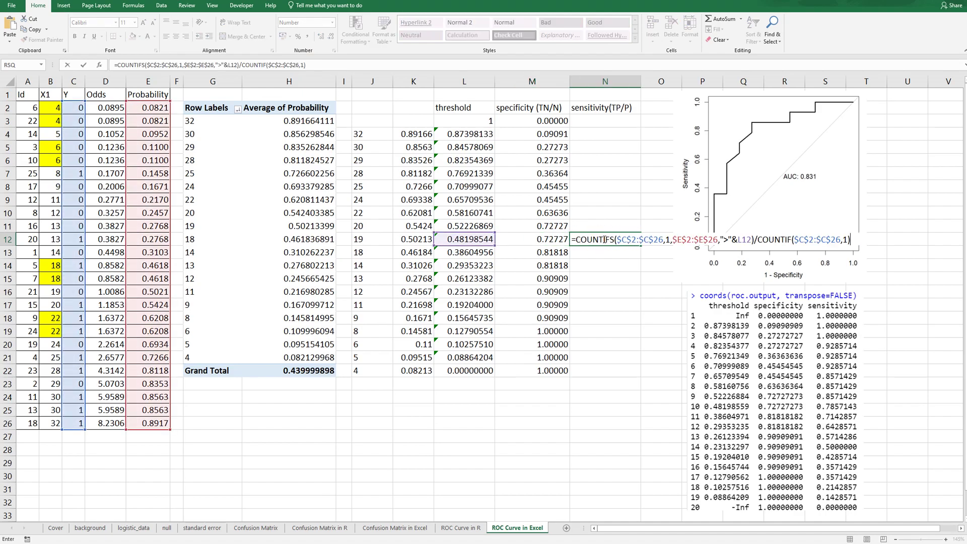
# Change N12's criteria to Y=0 and "<=" for sensitivity 0.78571, then shade L12:N12 yellow
pyautogui.click(178, 65)
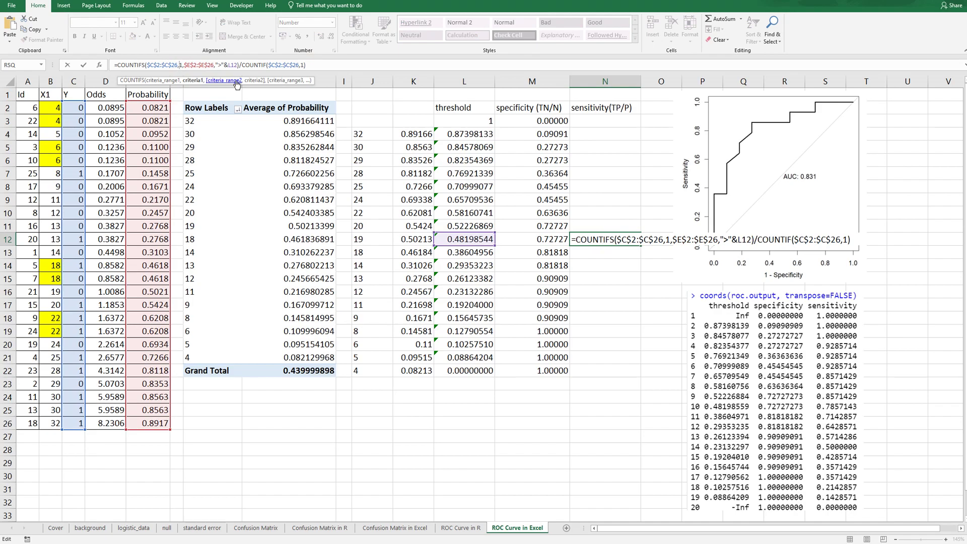
pyautogui.write('0')
pyautogui.press('Delete')
pyautogui.press('Right')
pyautogui.press('Right')
pyautogui.press('Right')
pyautogui.write('<=')
pyautogui.press('Delete')
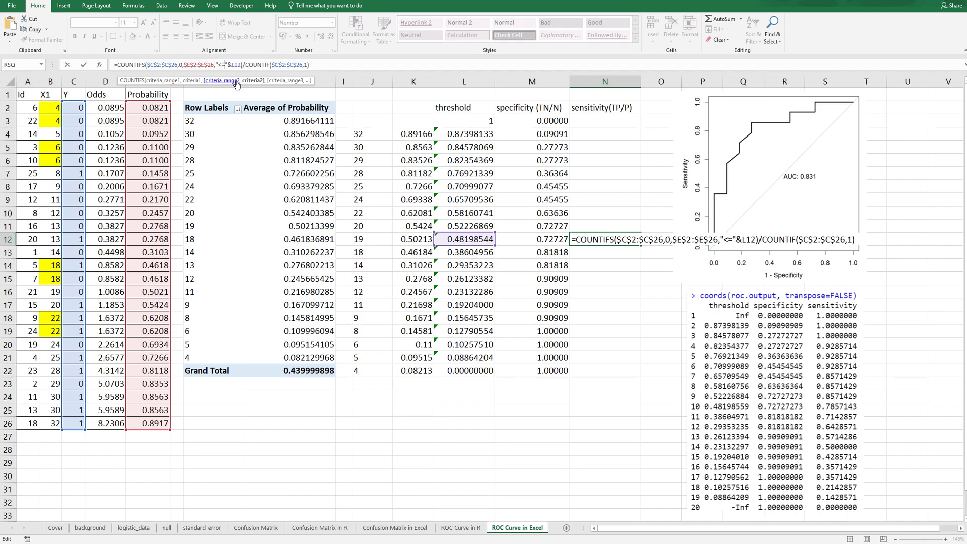
pyautogui.press('Right')
pyautogui.press('Right')
pyautogui.press('Right')
pyautogui.press('Right')
pyautogui.press('Right')
pyautogui.press('Right')
pyautogui.press('Right')
pyautogui.press('Right')
pyautogui.press('Right')
pyautogui.press('Right')
pyautogui.press('Right')
pyautogui.press('Right')
pyautogui.press('Right')
pyautogui.press('Right')
pyautogui.press('Right')
pyautogui.press('Right')
pyautogui.press('Right')
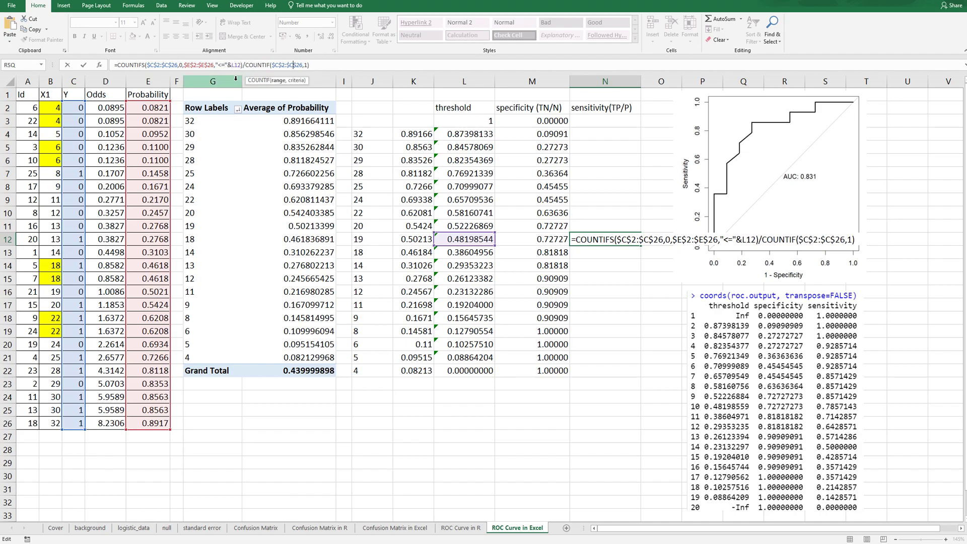
pyautogui.press('Right')
pyautogui.press('Right')
pyautogui.write('0')
pyautogui.hotkey('ctrl', 'Return')
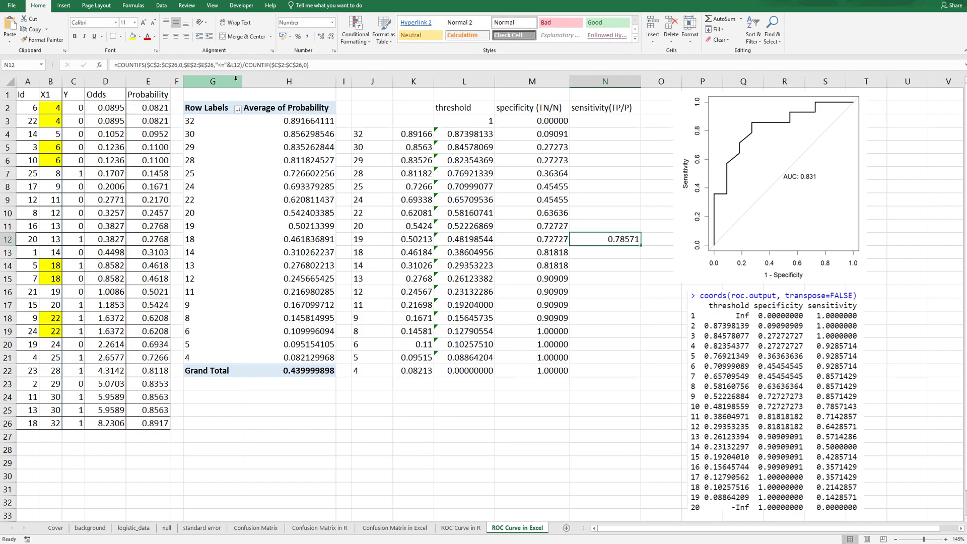
pyautogui.moveTo(474, 240); pyautogui.dragTo(604, 240)
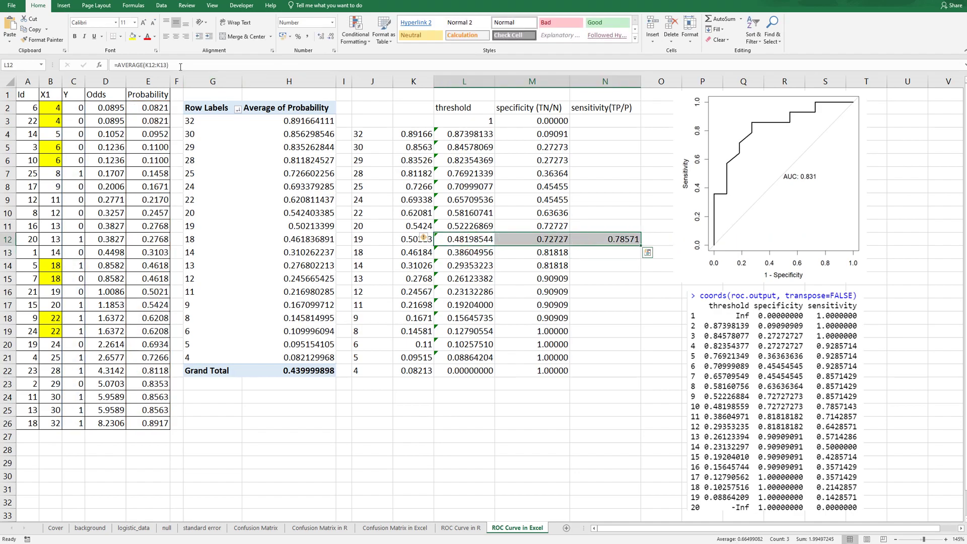
pyautogui.click(132, 36)
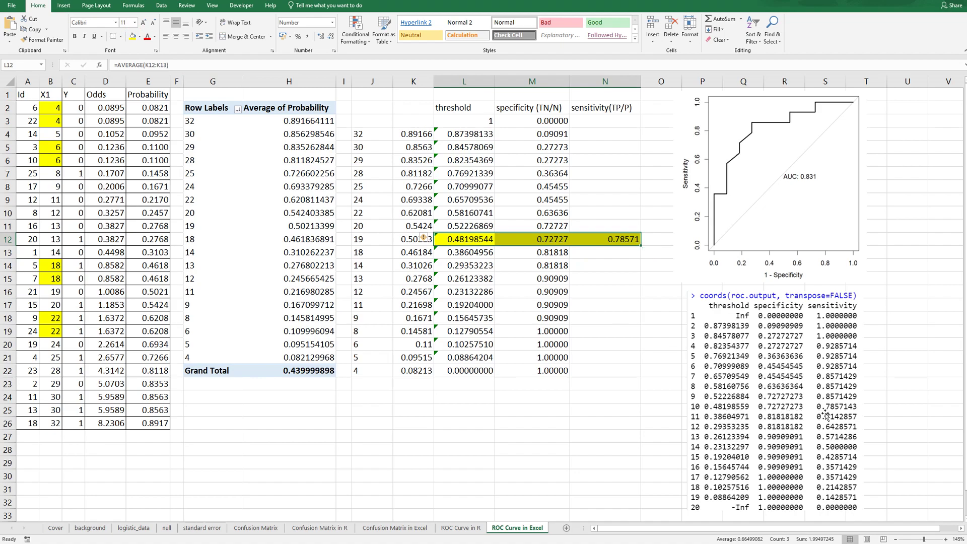
# Copy the M12:N12 formulas into M3:N22, then select M2:N22 including headers
pyautogui.click(605, 306)
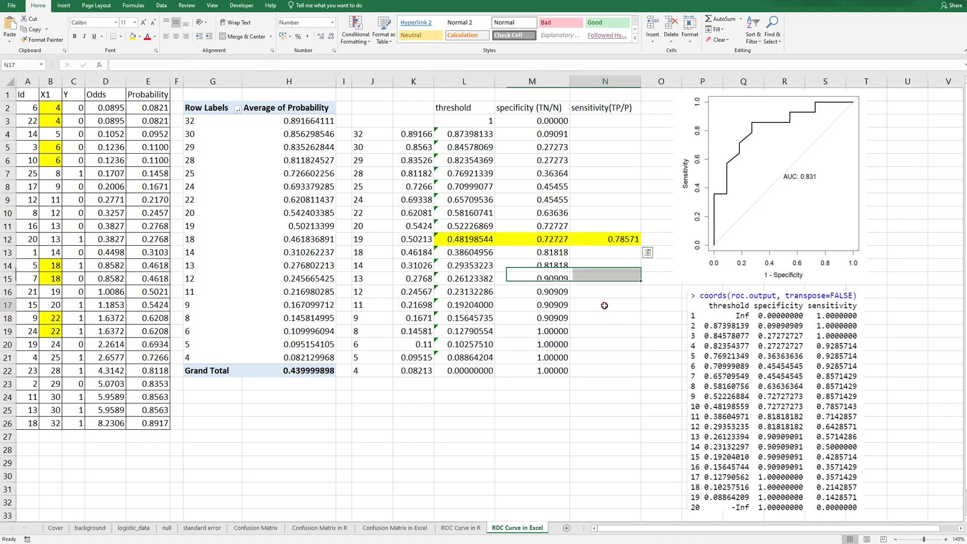
pyautogui.moveTo(532, 239); pyautogui.dragTo(620, 240)
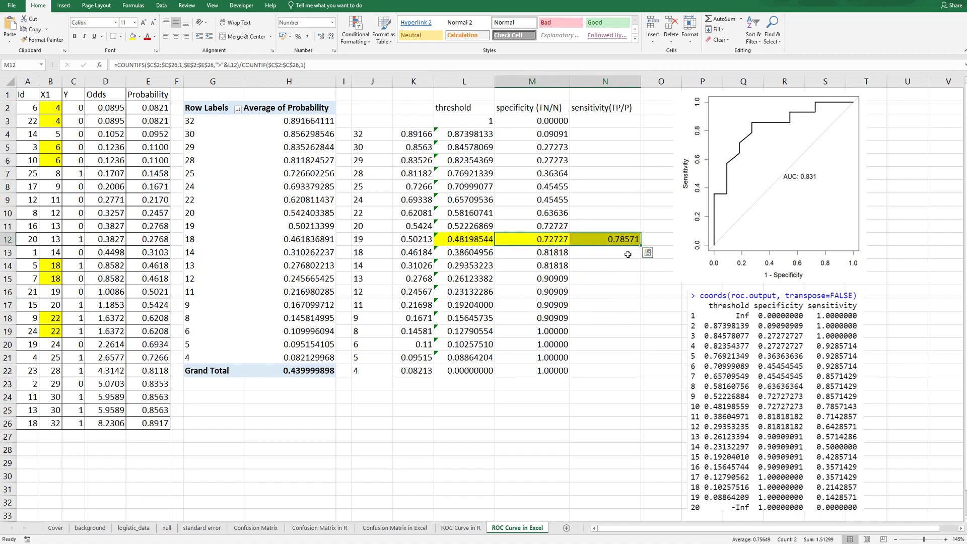
pyautogui.hotkey('ctrl', 'c')
pyautogui.moveTo(533, 121); pyautogui.dragTo(595, 371)
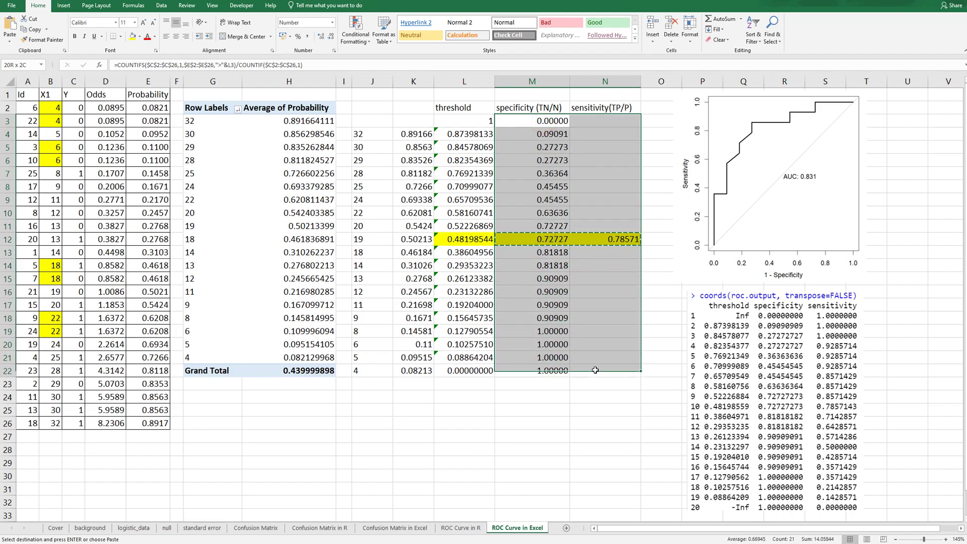
pyautogui.press('Return')
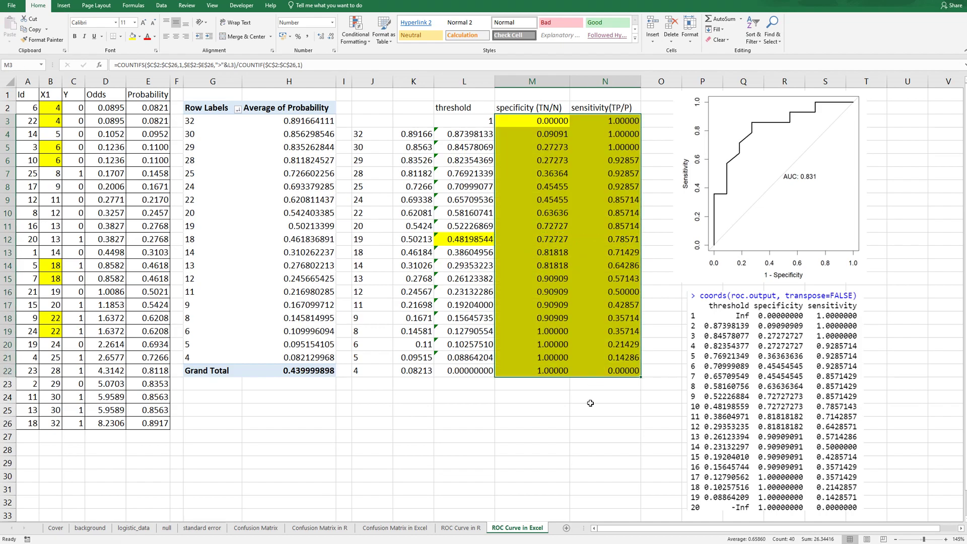
pyautogui.click(591, 403)
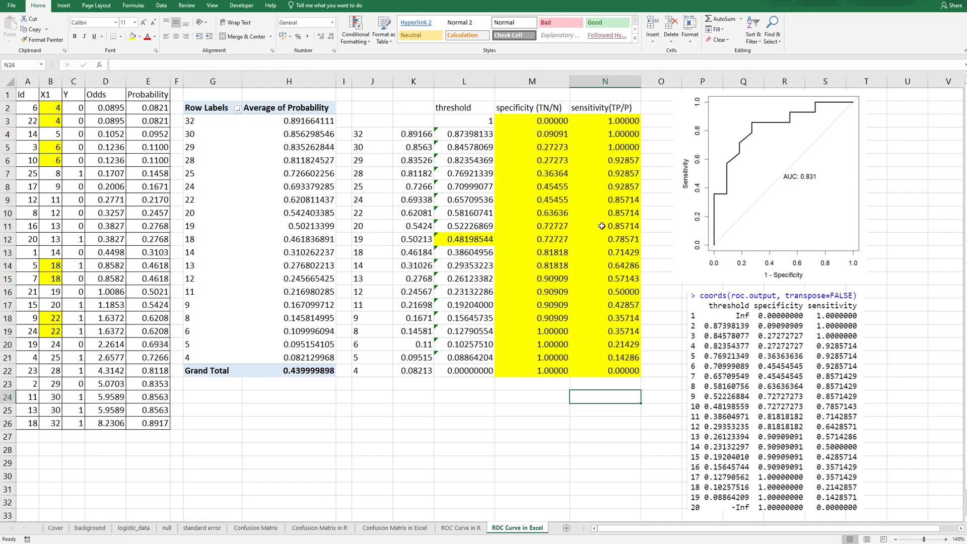
pyautogui.moveTo(527, 110); pyautogui.dragTo(581, 371)
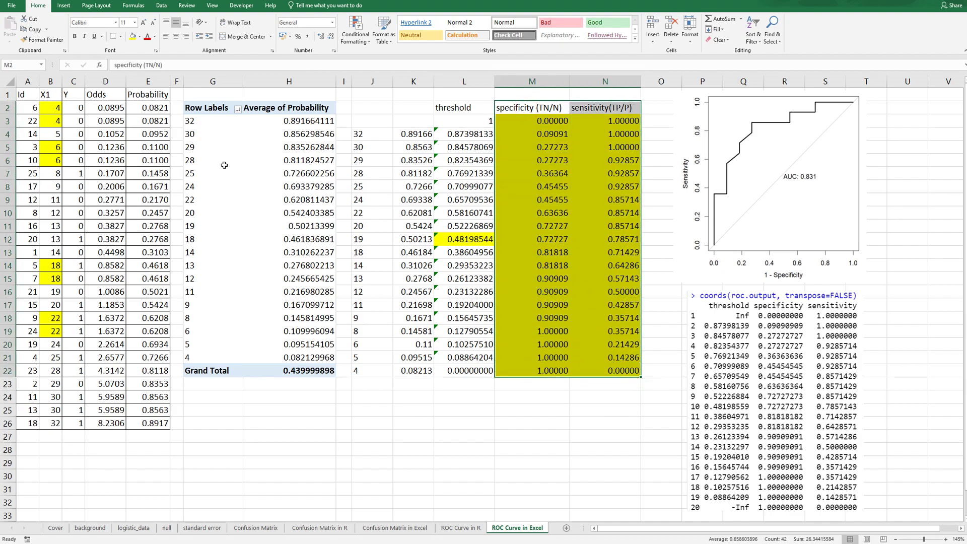
# Insert a Scatter with Straight Lines and Markers chart, make it taller, and delete its title
pyautogui.click(63, 6)
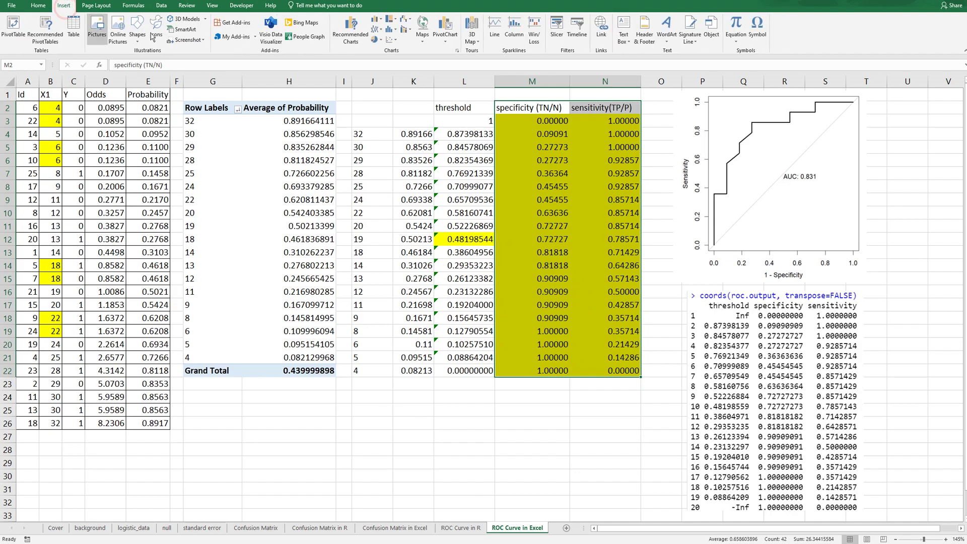
pyautogui.click(391, 39)
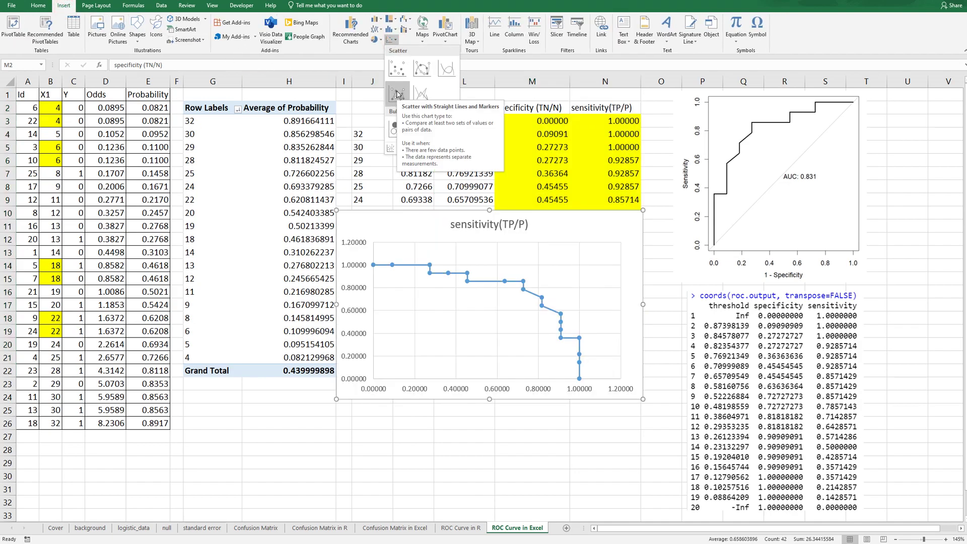
pyautogui.click(395, 94)
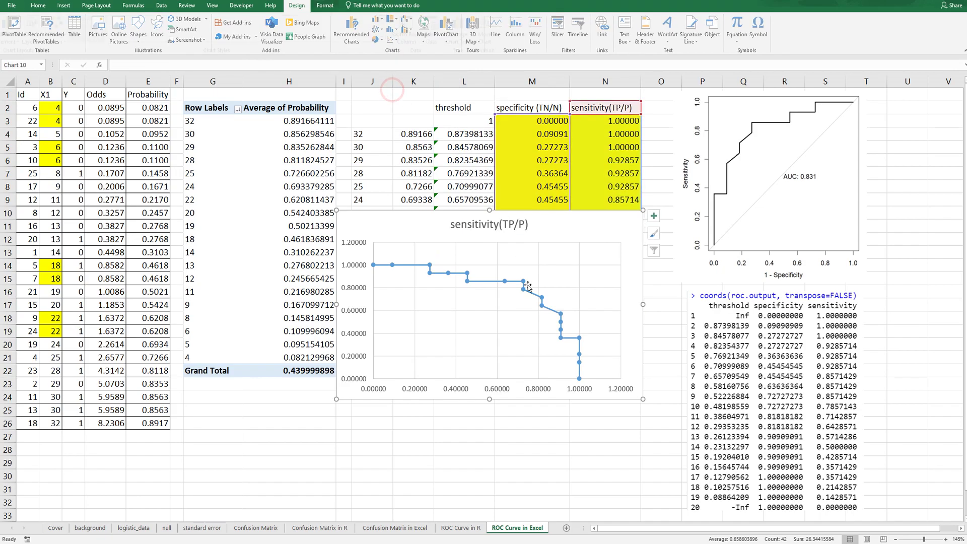
pyautogui.moveTo(490, 400); pyautogui.dragTo(491, 427)
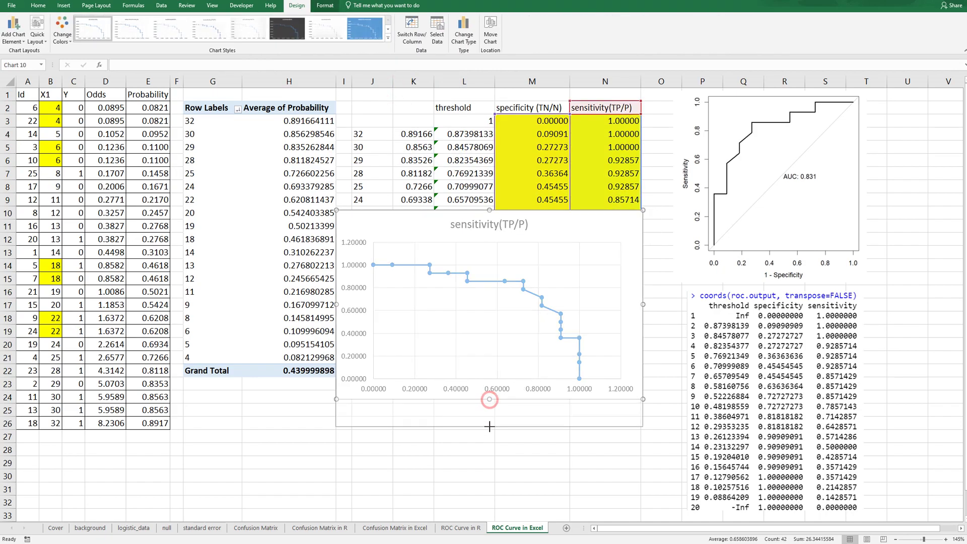
pyautogui.click(518, 223)
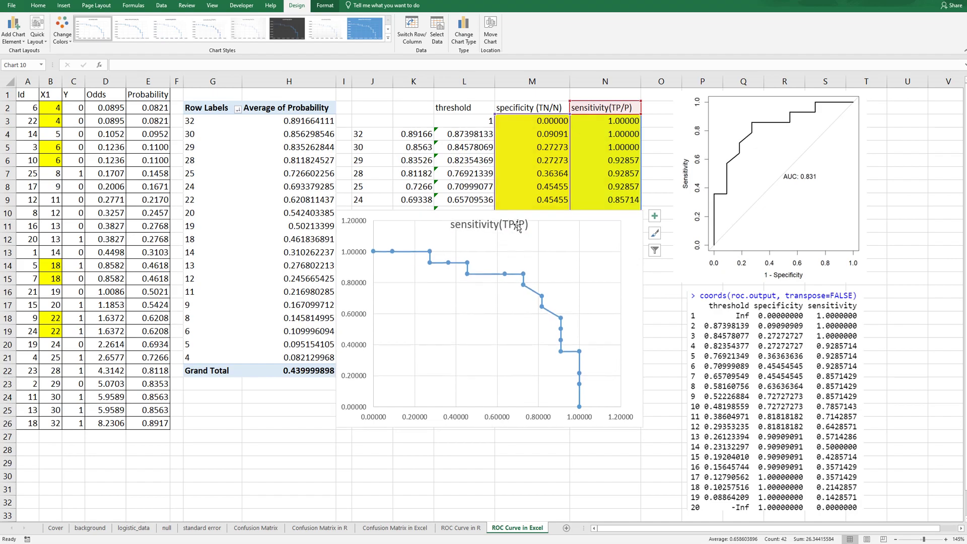
pyautogui.press('Delete')
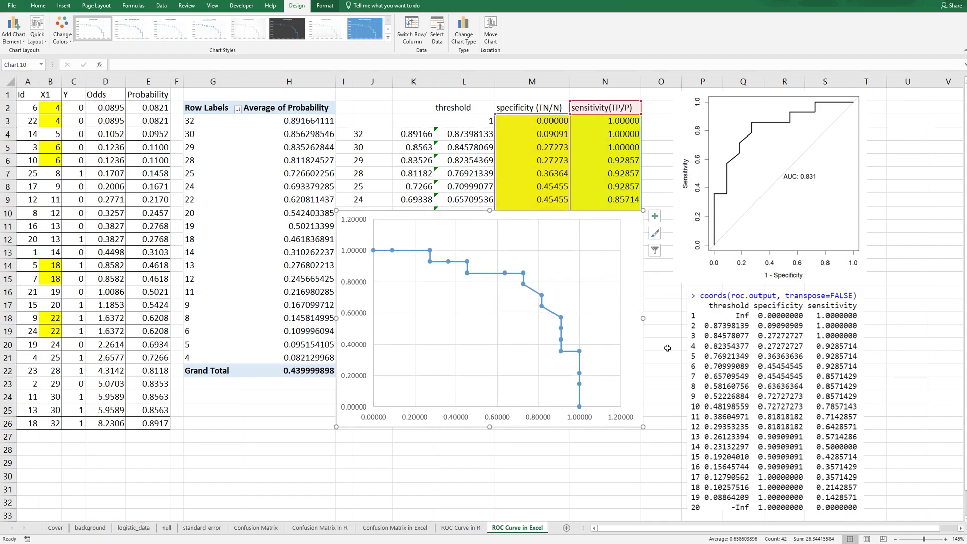
# Set the horizontal axis to values in reverse order with a maximum bound of 1 instead of 1.2
pyautogui.rightClick(542, 422)
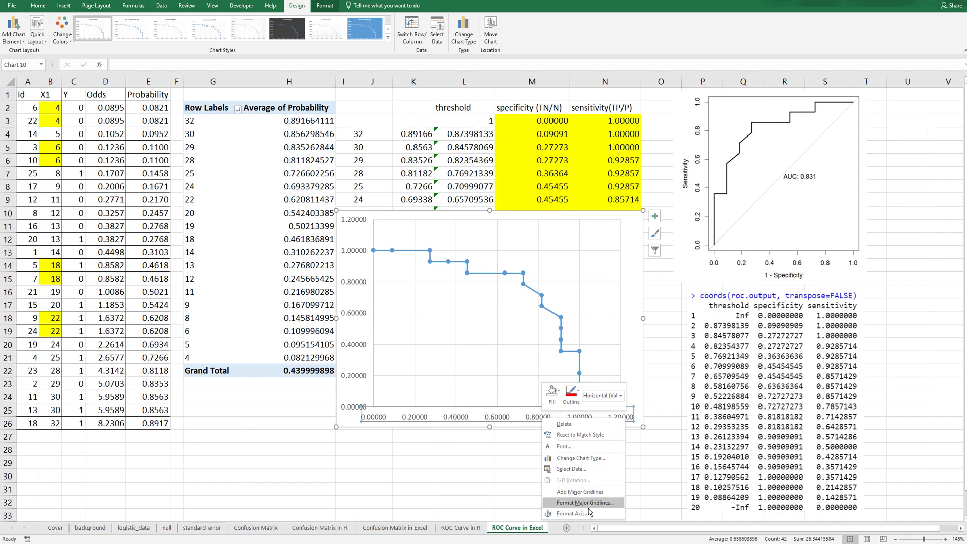
pyautogui.click(572, 514)
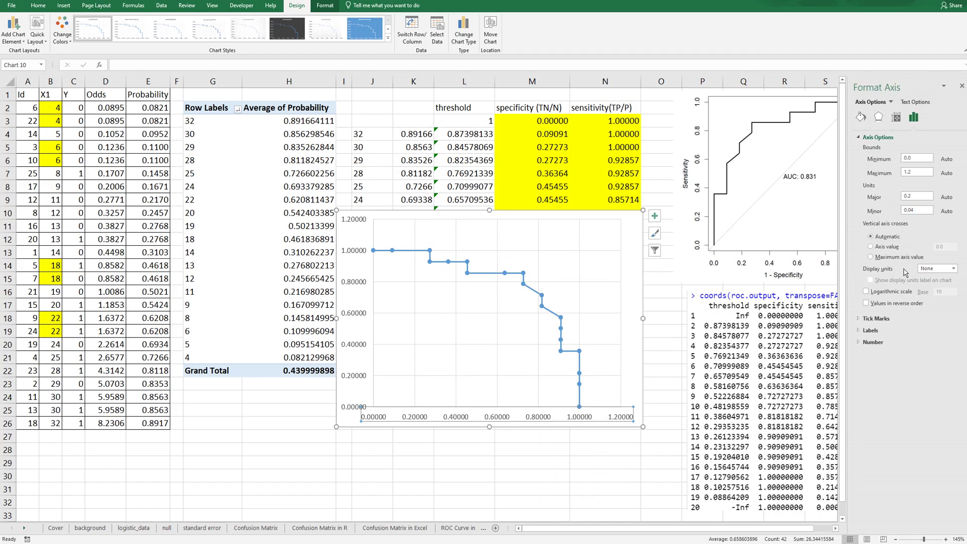
pyautogui.click(881, 304)
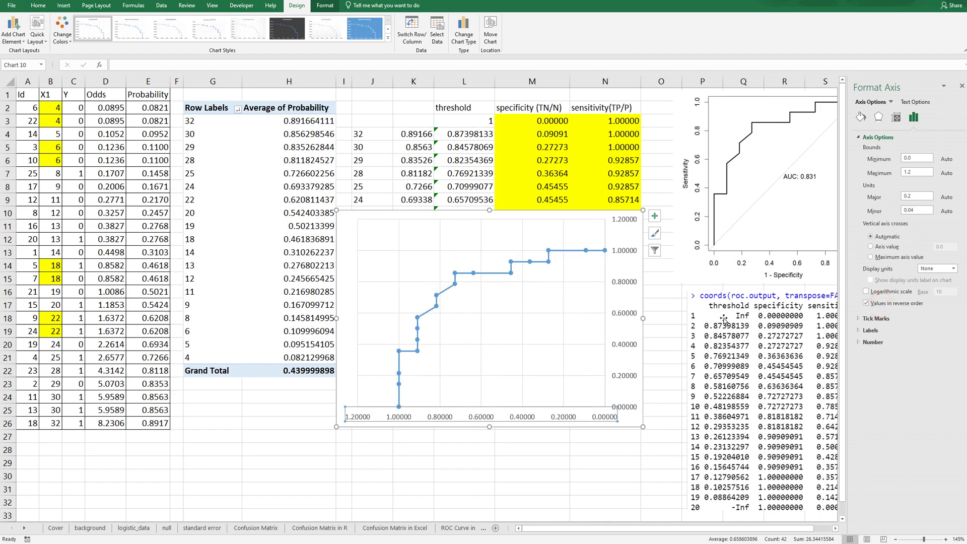
pyautogui.rightClick(560, 419)
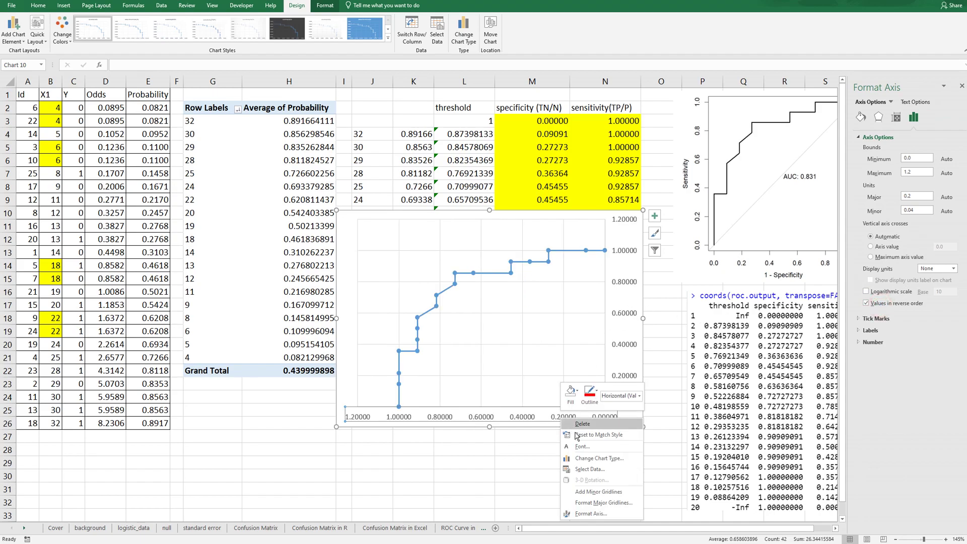
pyautogui.click(895, 170)
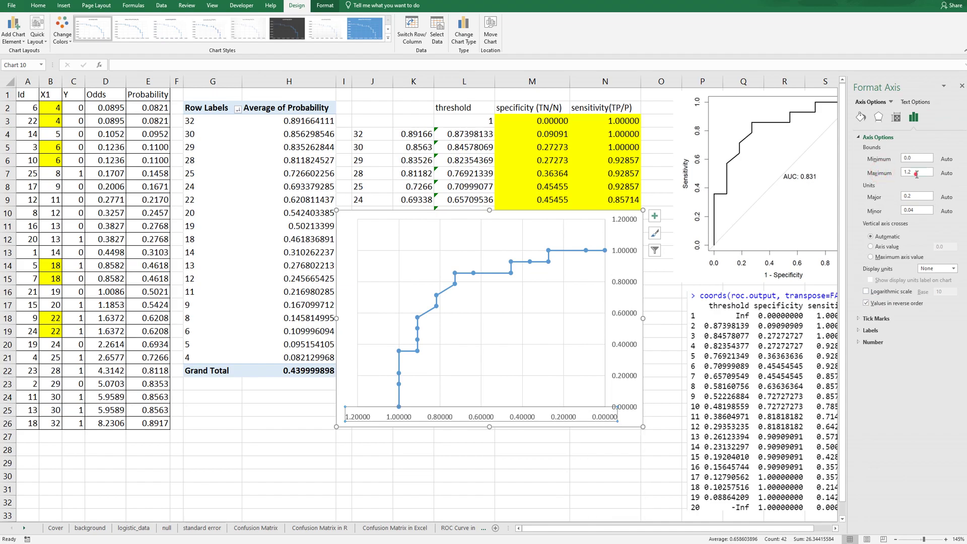
pyautogui.moveTo(914, 172); pyautogui.dragTo(862, 177)
pyautogui.write('1')
pyautogui.click(963, 86)
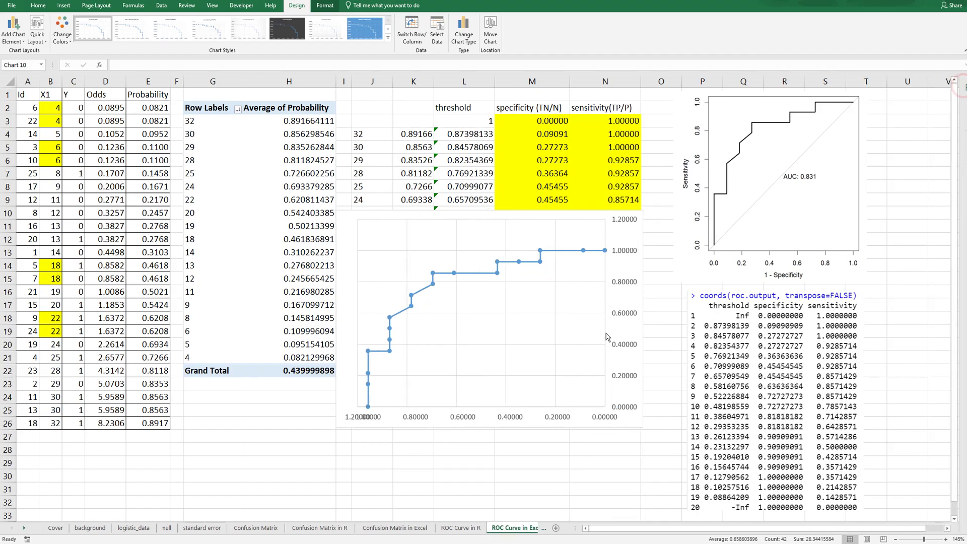
pyautogui.click(533, 466)
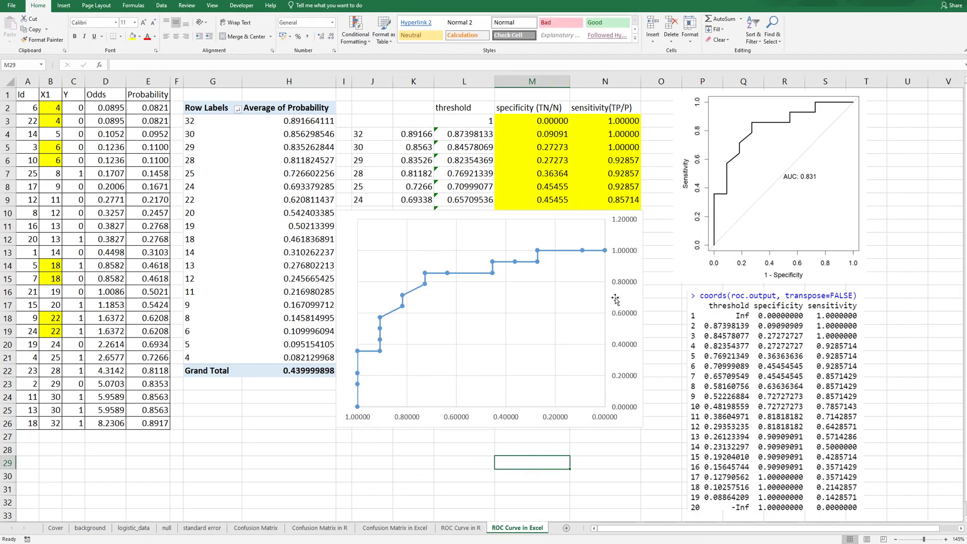
# Drag the ROC chart down and left over columns B–H, clear of the threshold table
pyautogui.moveTo(644, 334); pyautogui.dragTo(660, 218)
pyautogui.click(605, 437)
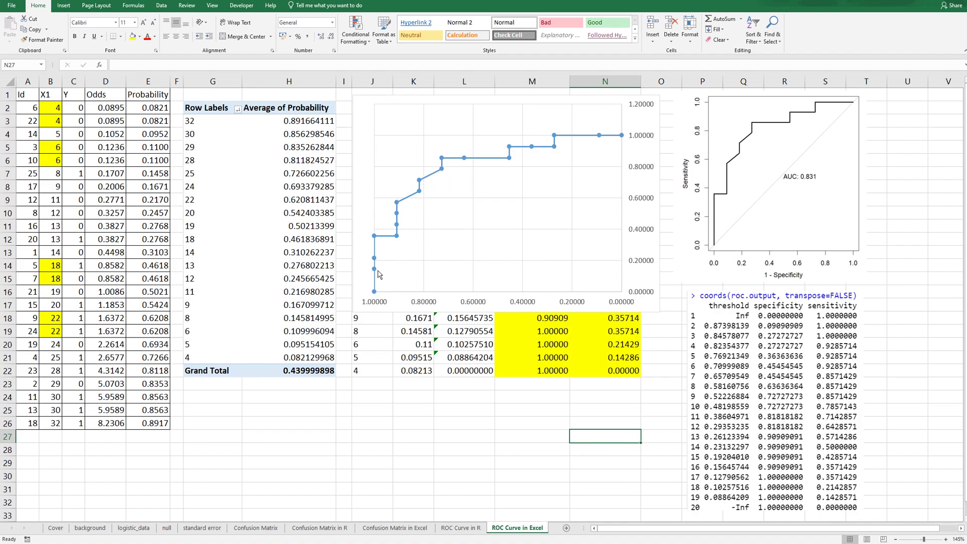
pyautogui.moveTo(436, 174)
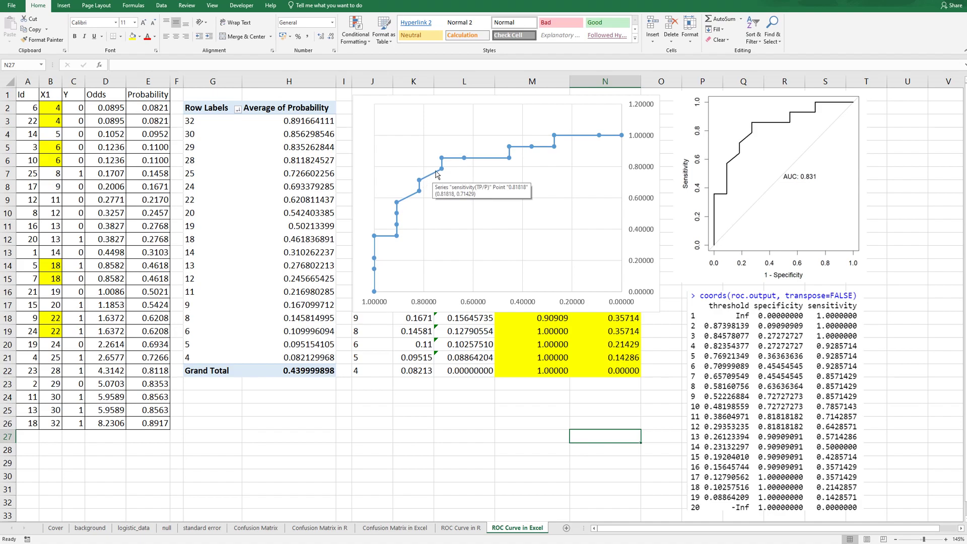
pyautogui.moveTo(460, 161)
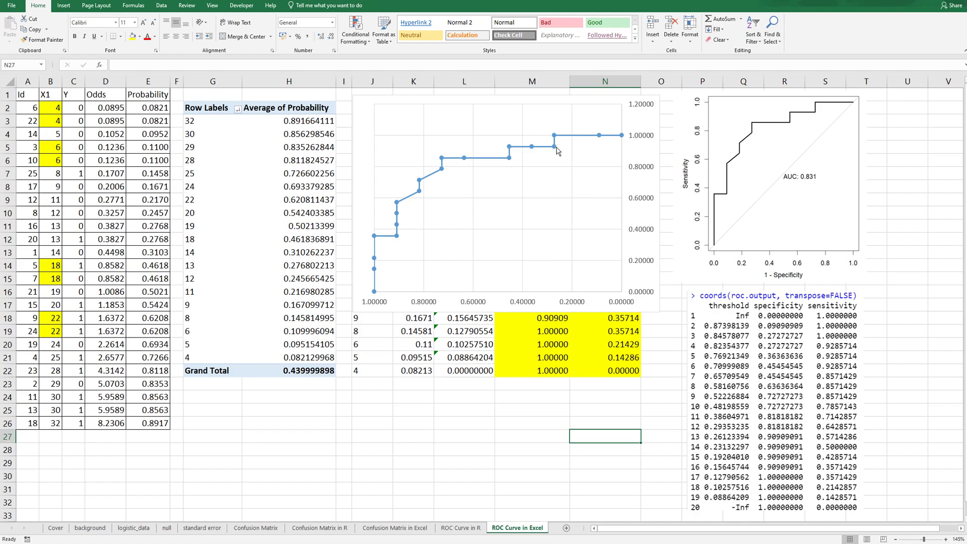
pyautogui.click(655, 308)
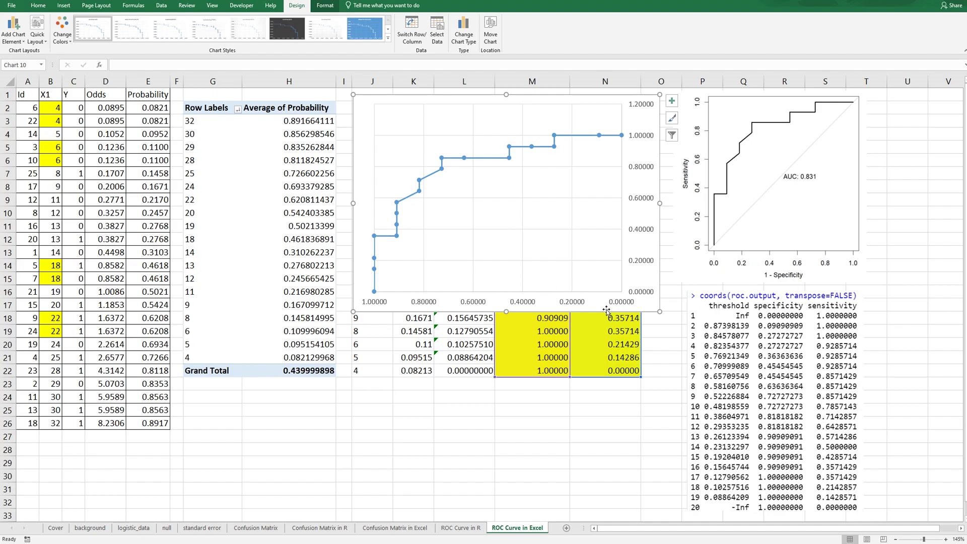
pyautogui.moveTo(552, 311); pyautogui.dragTo(316, 472)
pyautogui.click(471, 434)
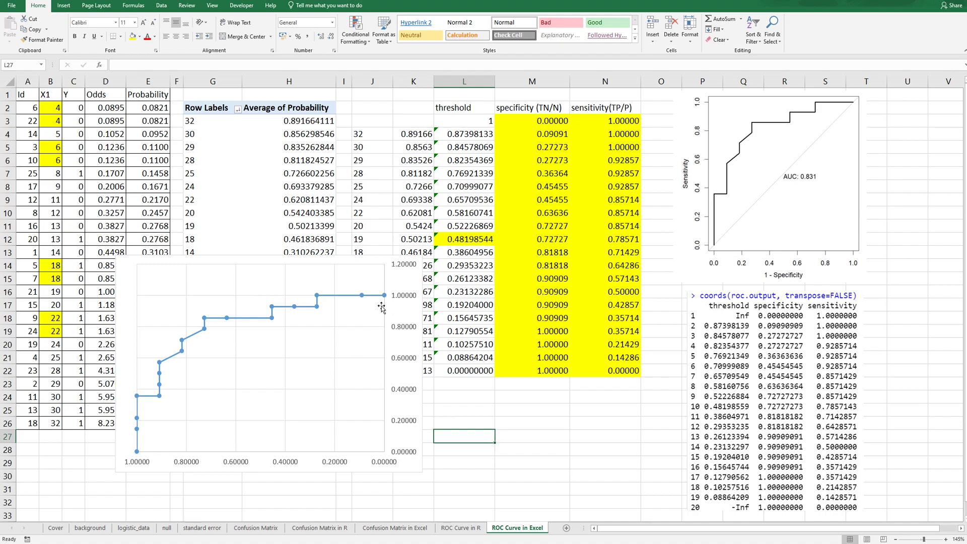
# Draw a straight line shape diagonally across the chart as the chance-level reference
pyautogui.click(63, 6)
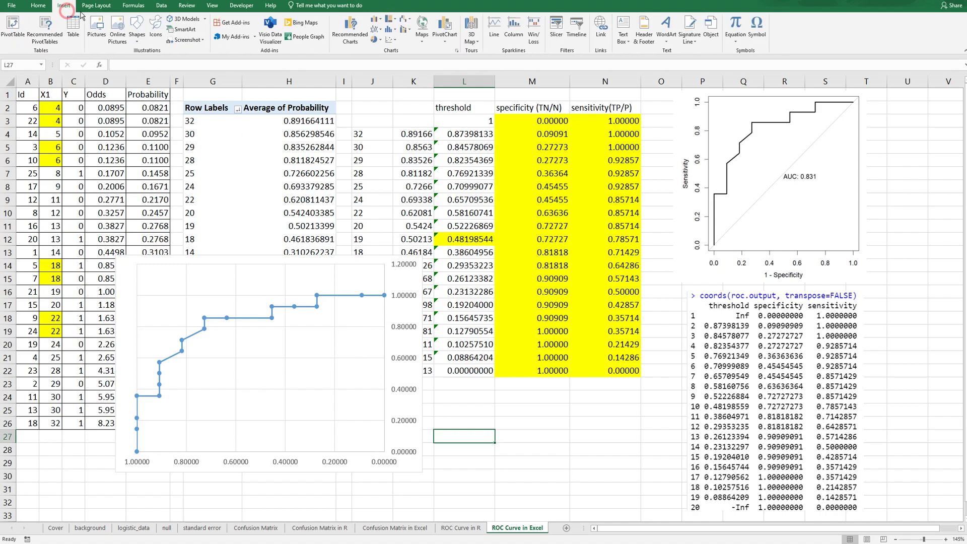
pyautogui.click(137, 28)
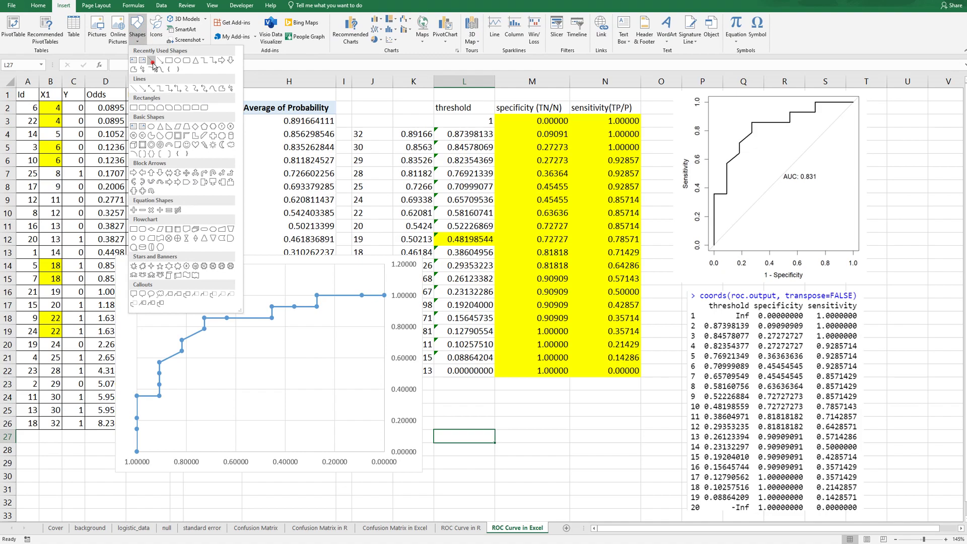
pyautogui.click(151, 60)
pyautogui.moveTo(138, 452)
pyautogui.mouseDown()
pyautogui.moveTo(339, 380)
pyautogui.moveTo(379, 299)
pyautogui.mouseUp()
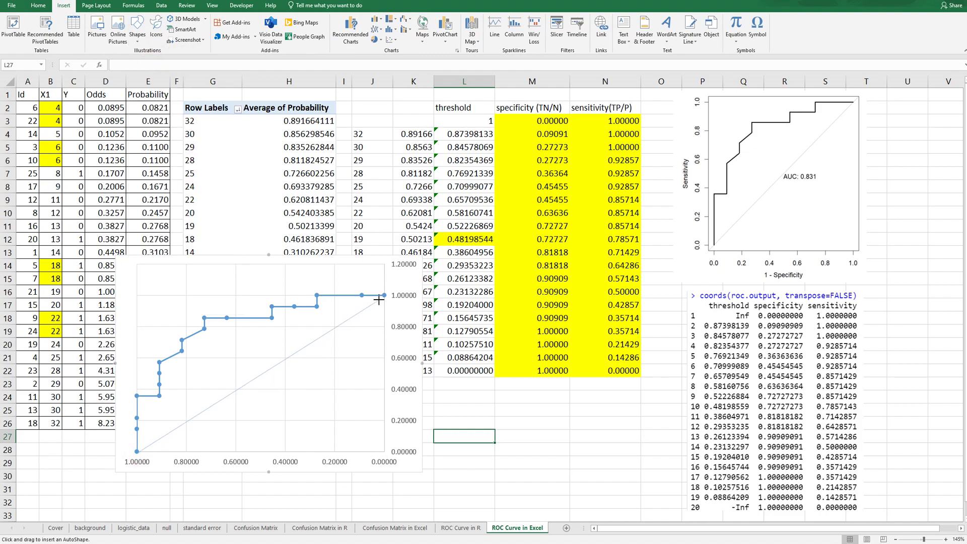
pyautogui.click(504, 449)
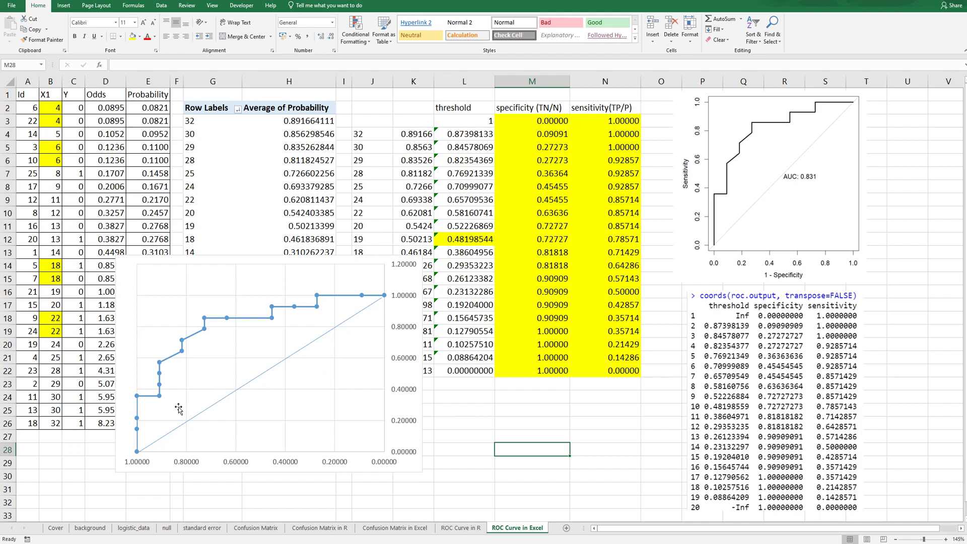
pyautogui.moveTo(138, 447)
pyautogui.click(464, 430)
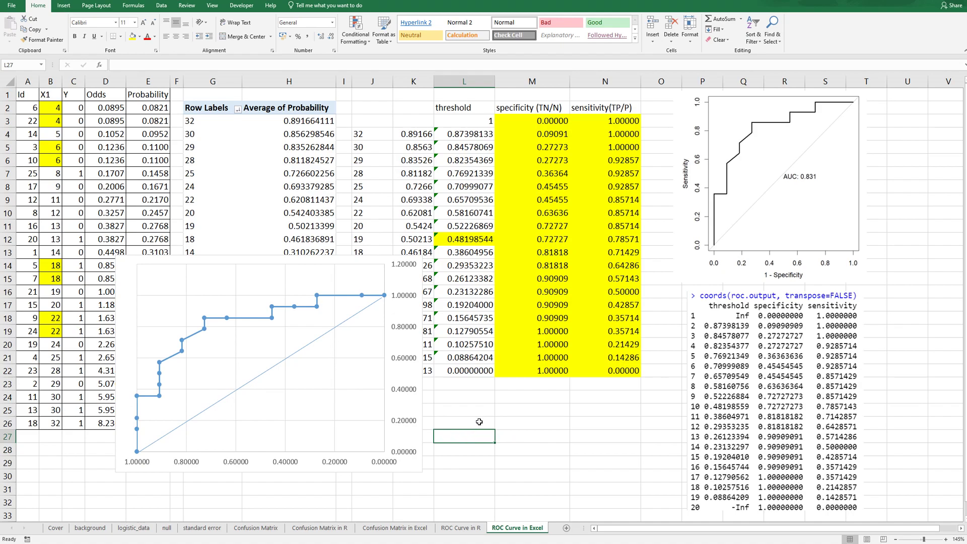